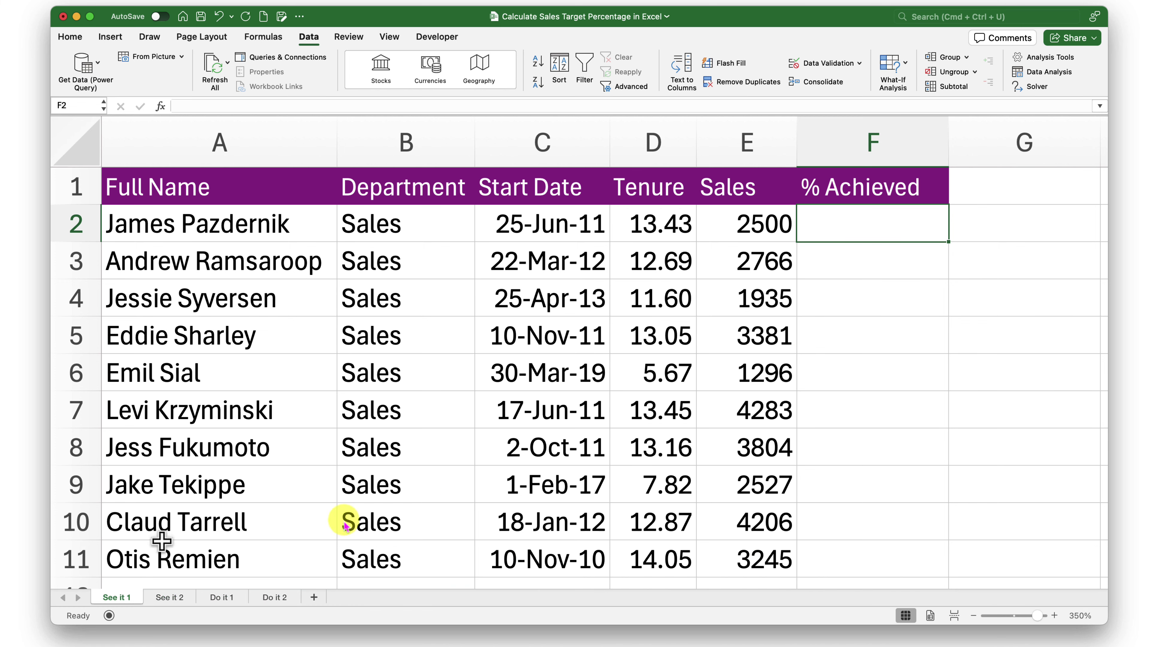
- Browse the See it 2, Do it 1 and Do it 2 sheets, then return to See it 1
left_click(126, 600)
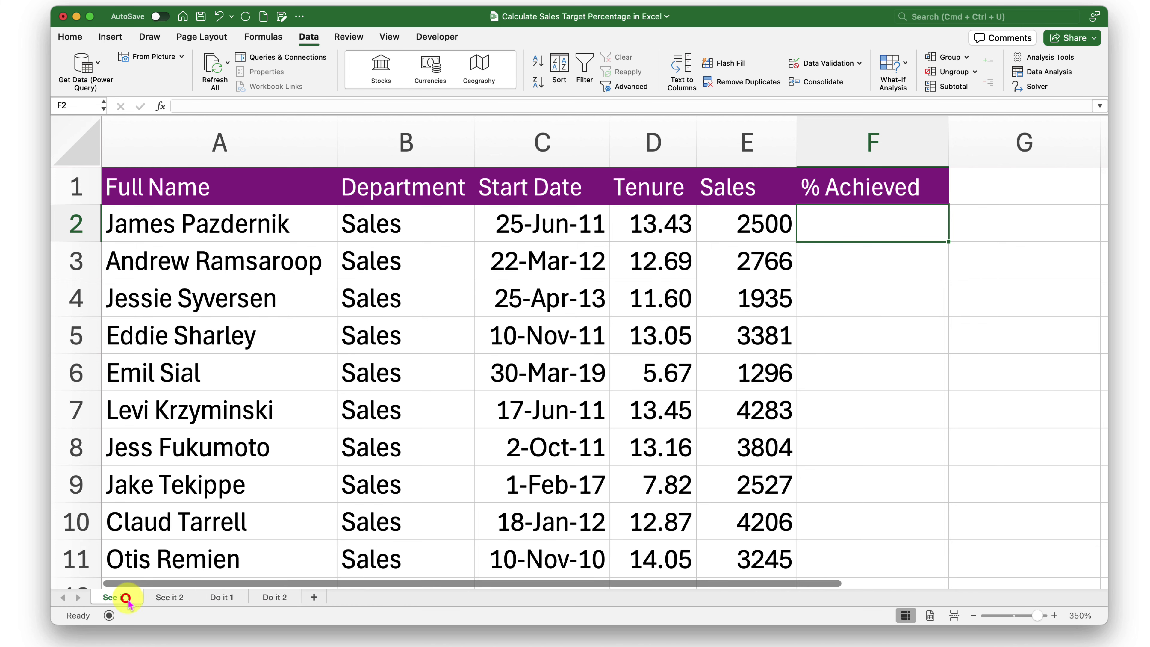
left_click(154, 598)
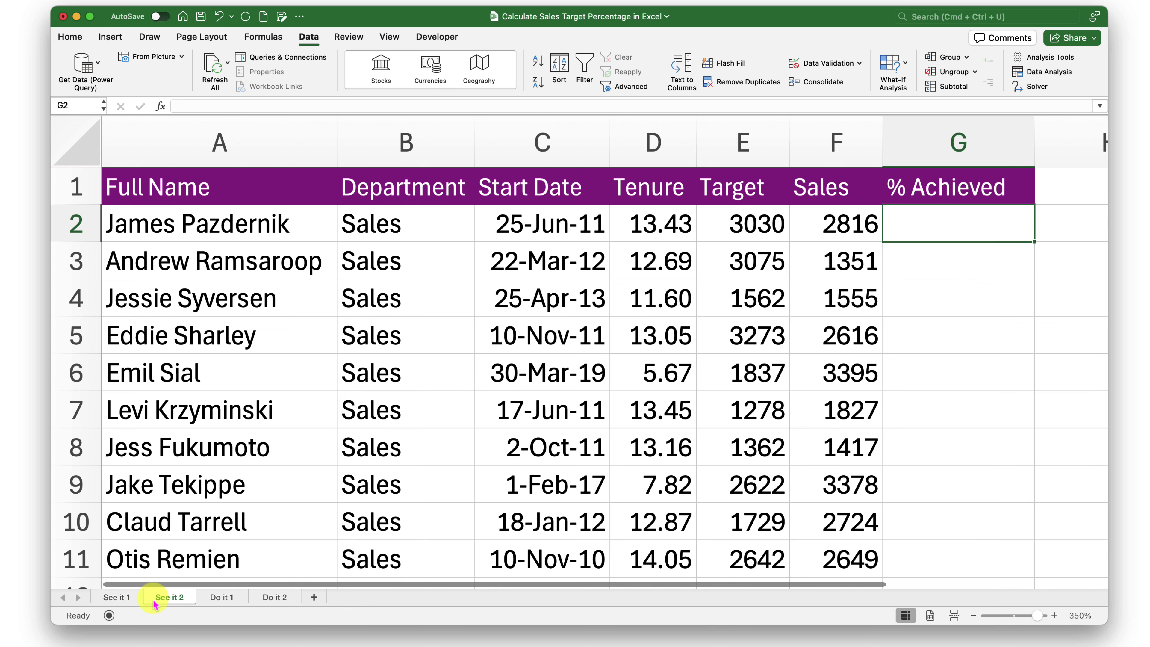
left_click(216, 600)
left_click(277, 599)
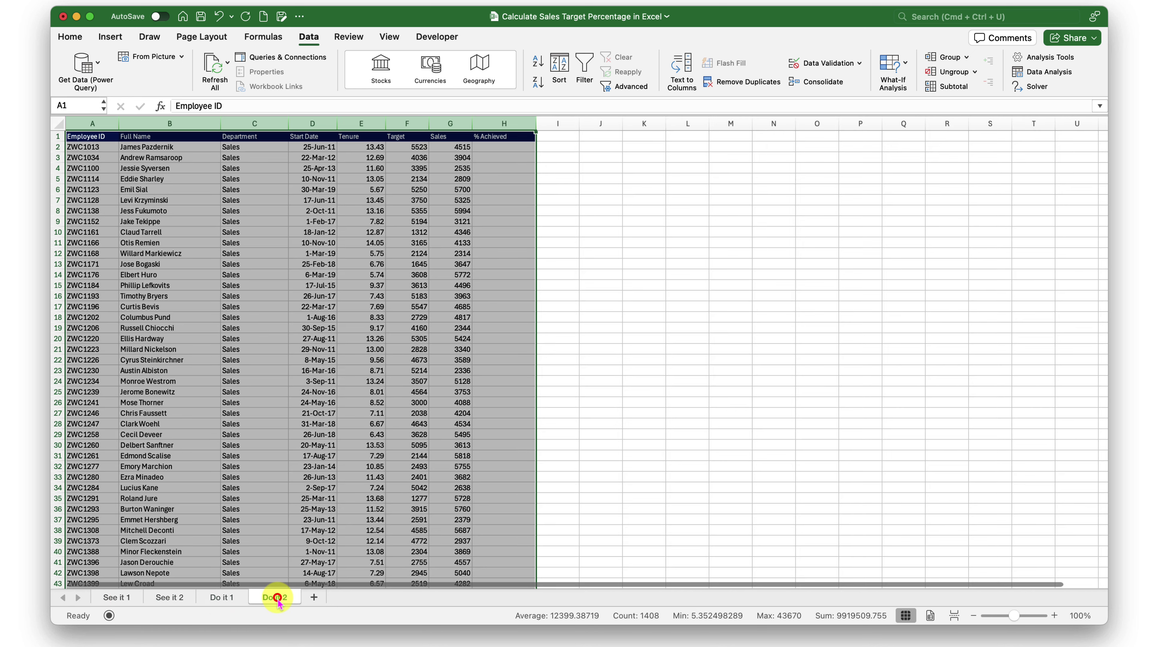
left_click(114, 600)
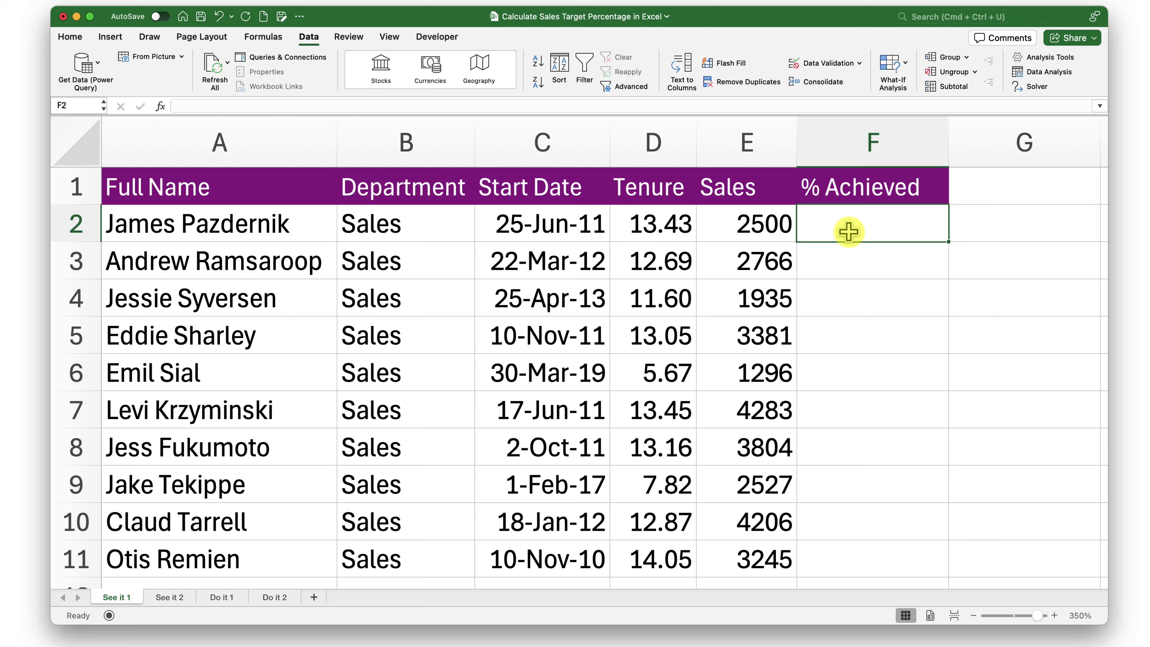
- Enter =E2/5000 in F2 so the first salesperson's result is 0.5
left_click(757, 224)
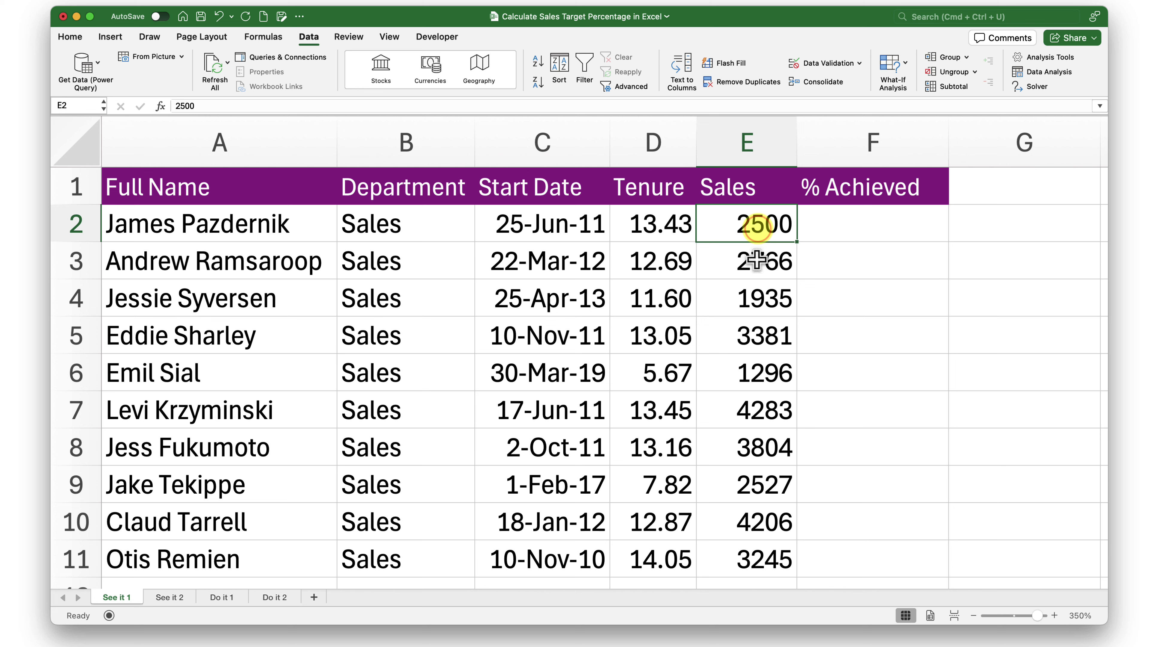
left_click_drag(757, 225, 758, 484)
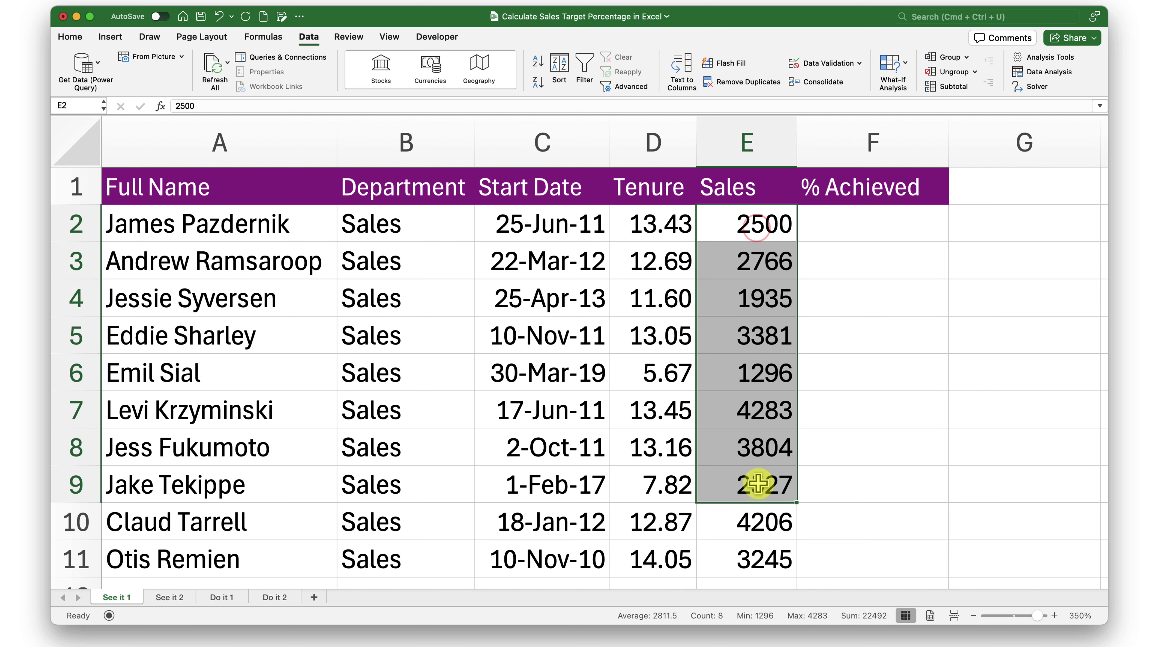
left_click(760, 226)
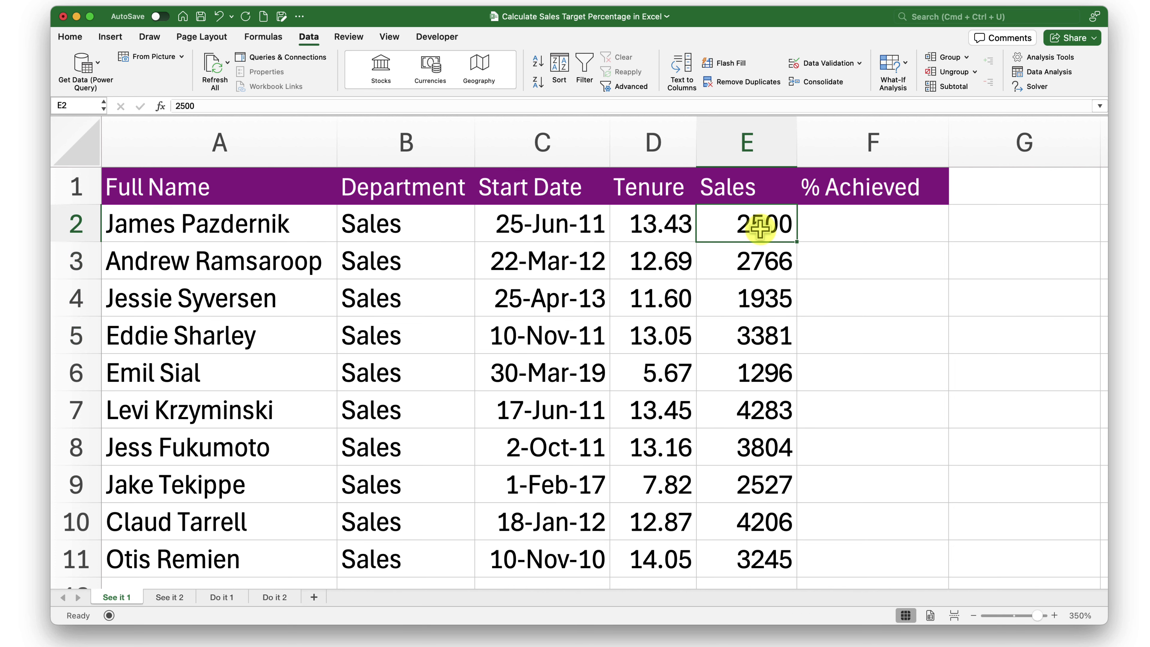
left_click(839, 234)
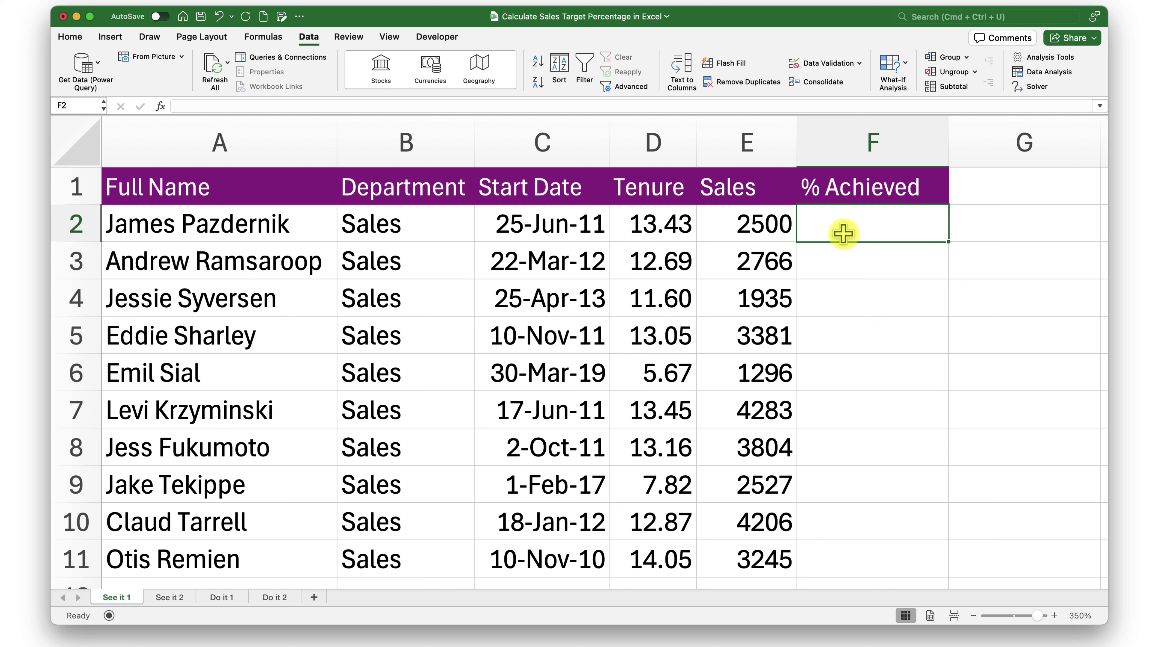
type("=")
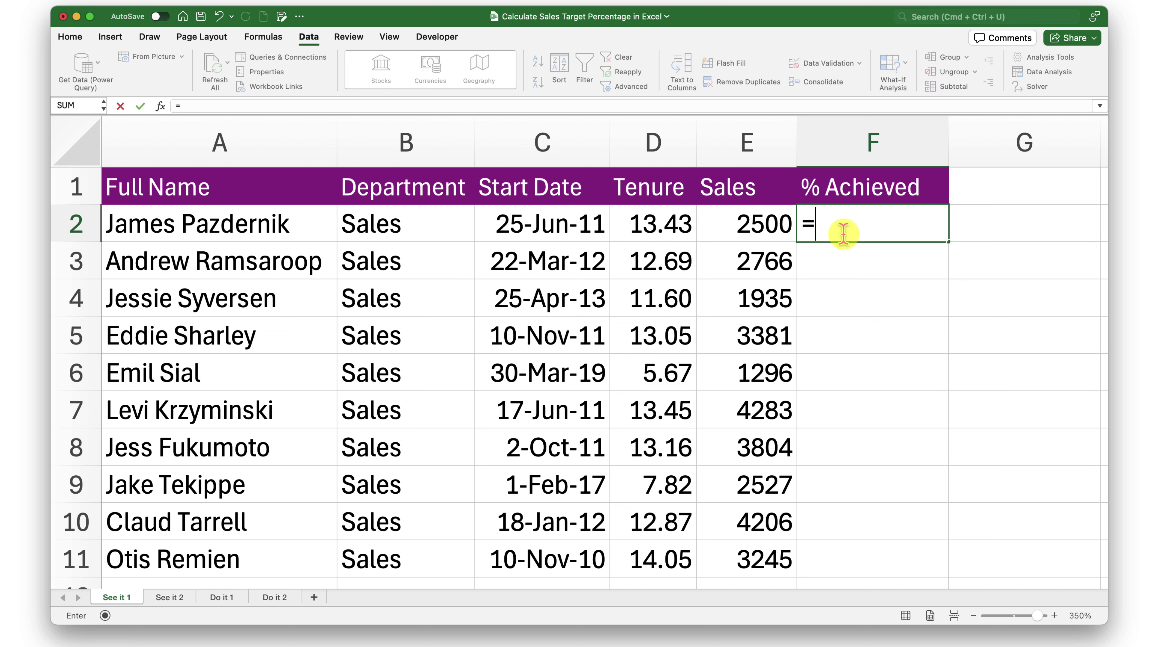
left_click(750, 229)
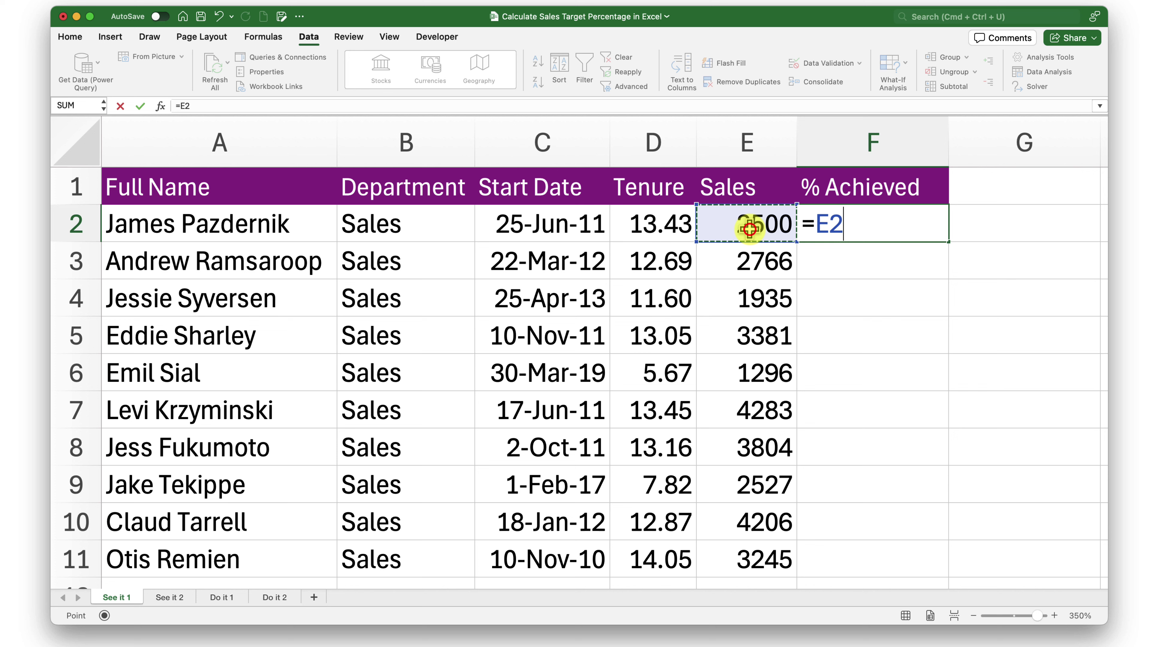
type("/5000")
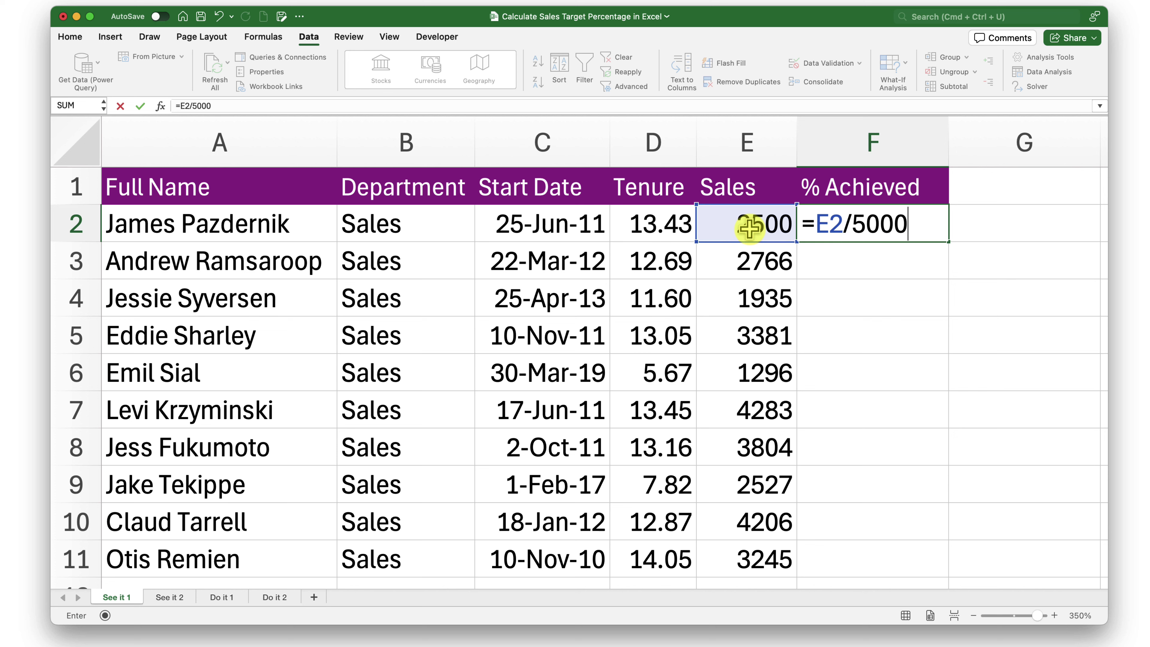
key("Return")
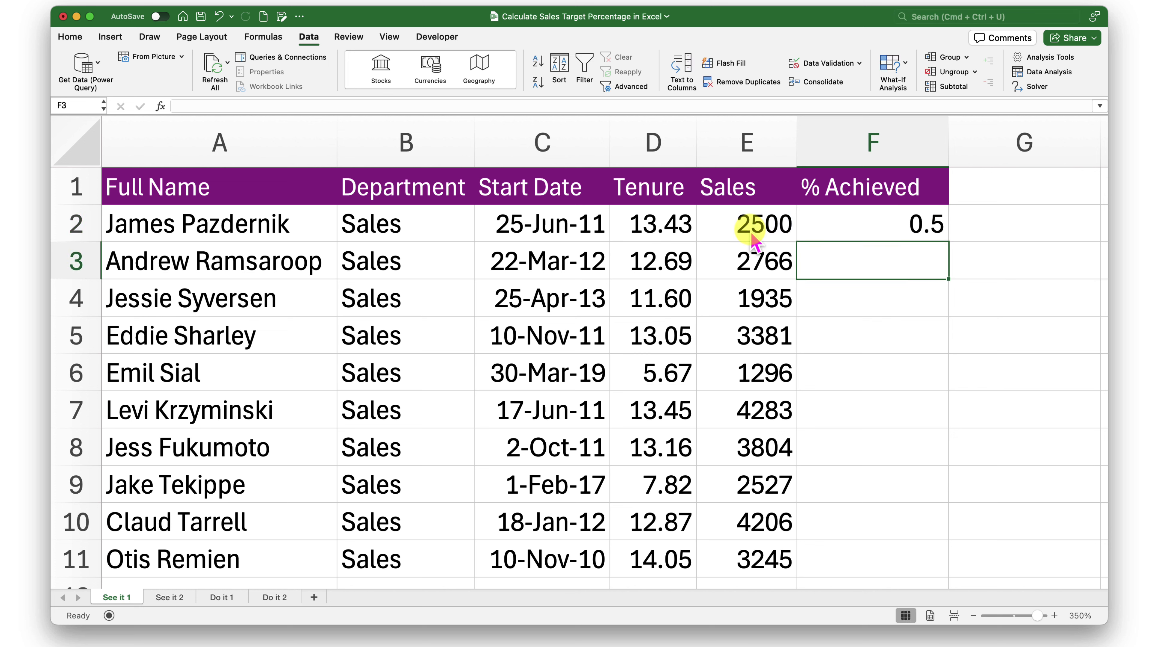
left_click(850, 220)
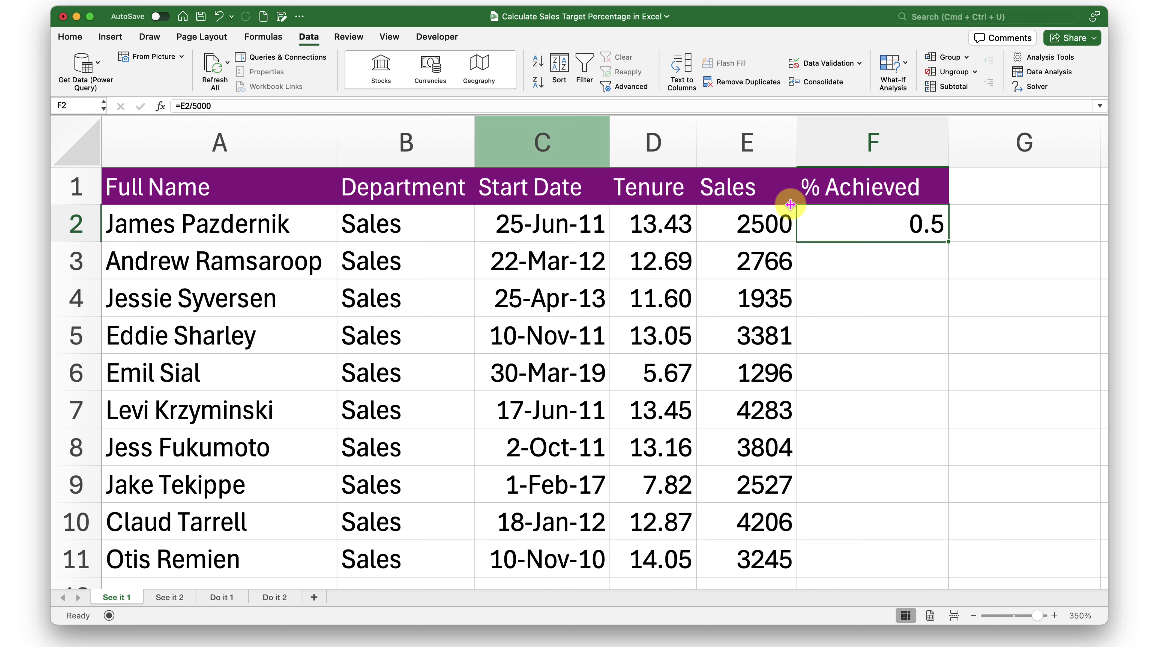
- Format F2 as a percentage with two decimal places
left_click(78, 36)
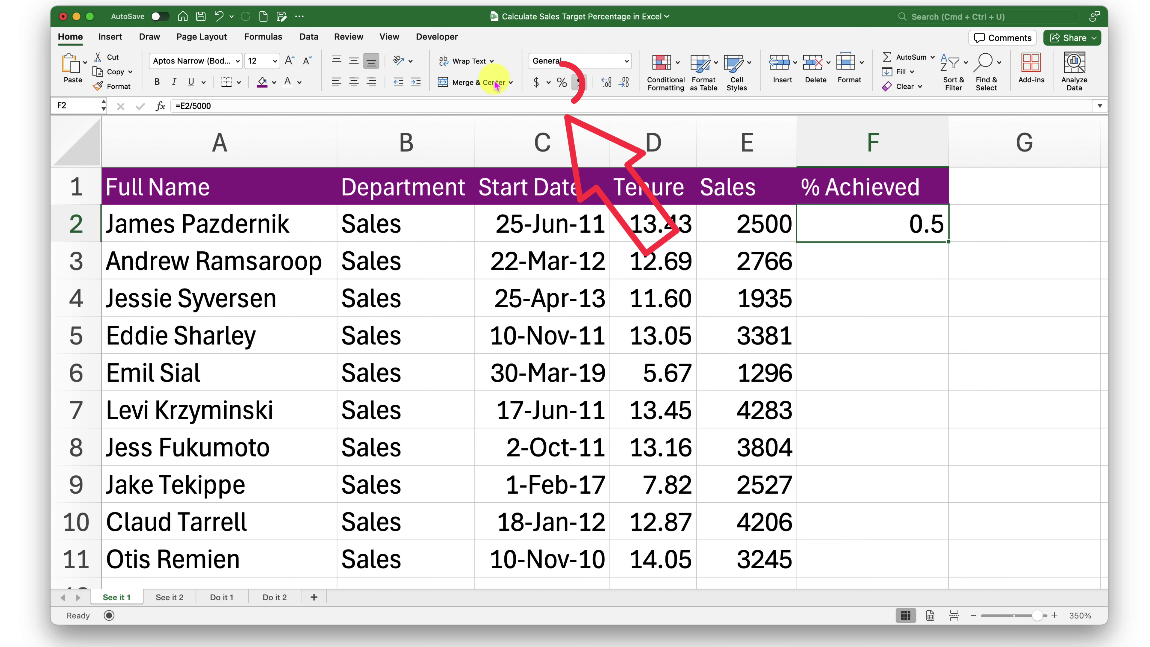
left_click(562, 83)
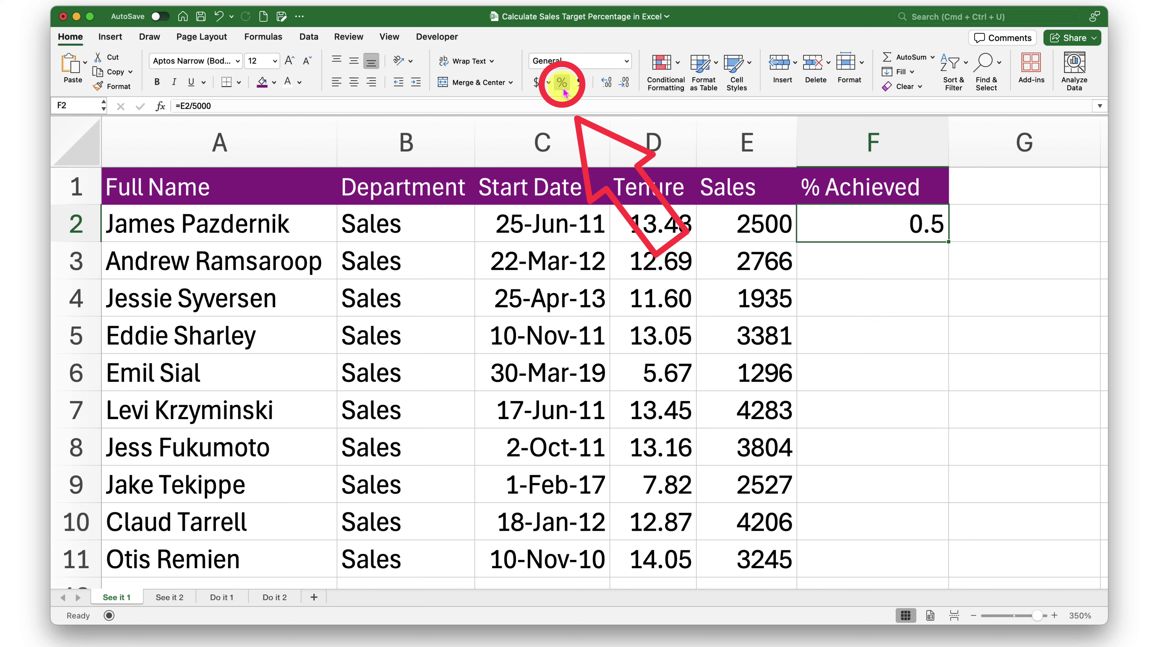
left_click(563, 83)
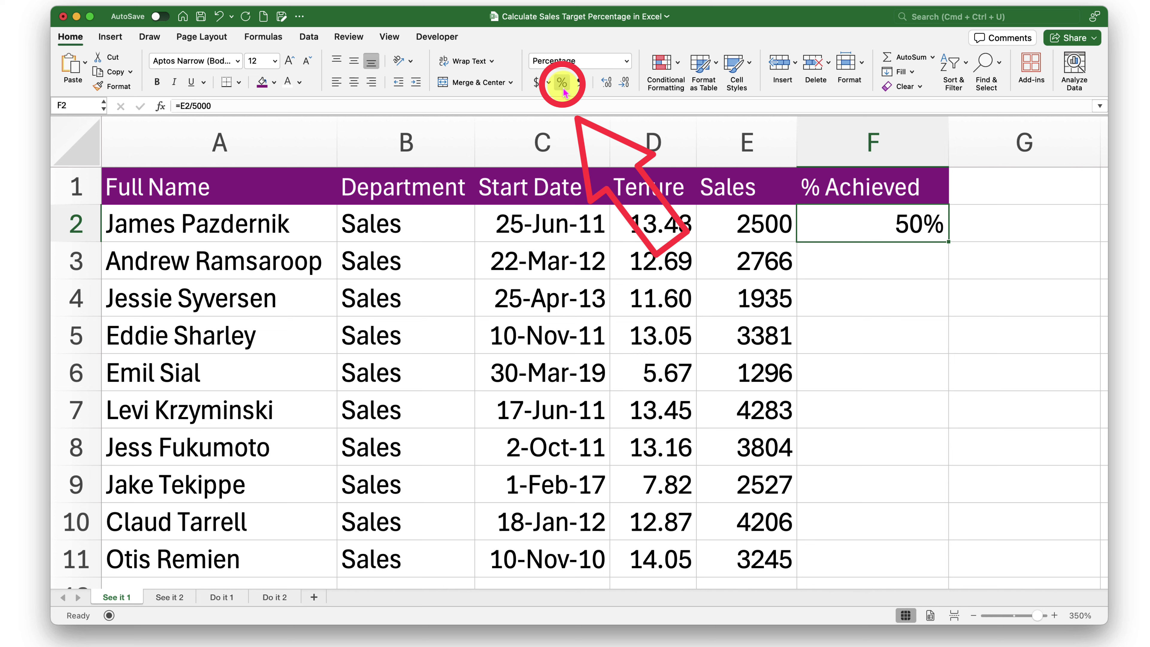
left_click(605, 84)
left_click(605, 84)
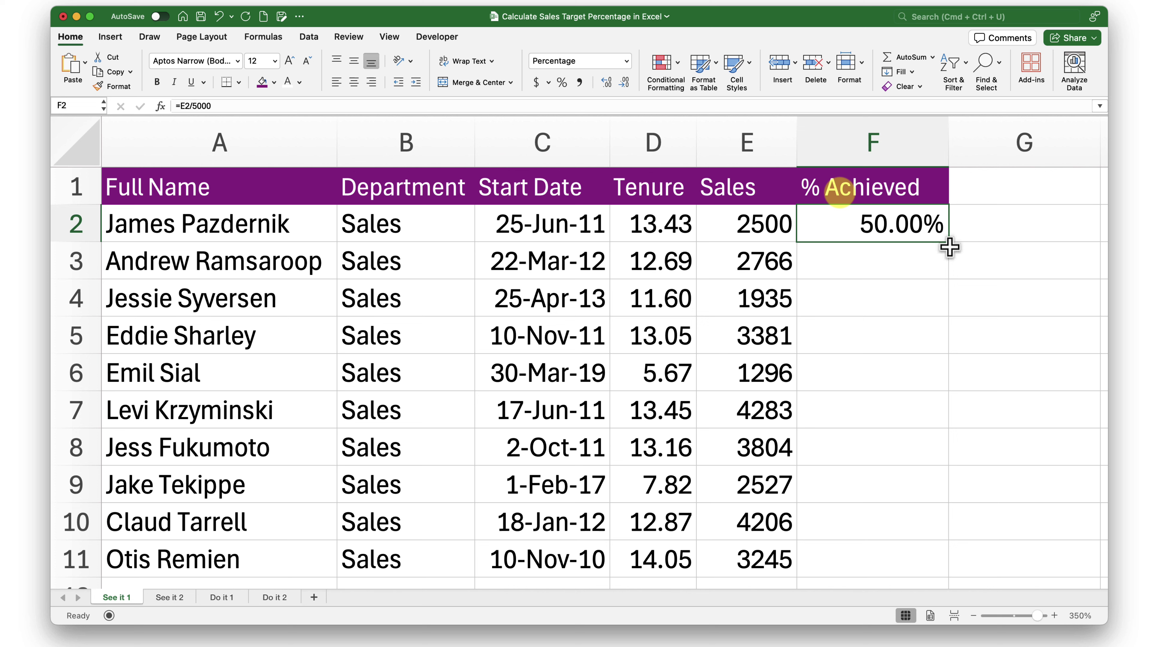
- Fill F2's formula down to F11, giving 50.00% to 85.66%
left_click_drag(951, 243, 951, 564)
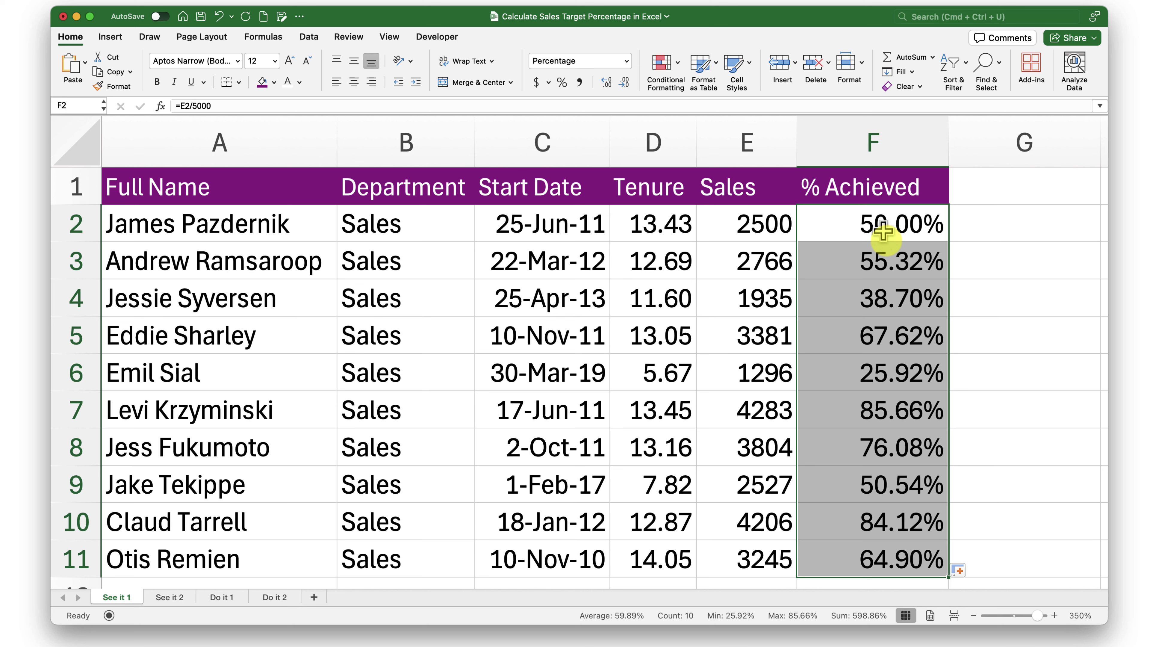
left_click(866, 229)
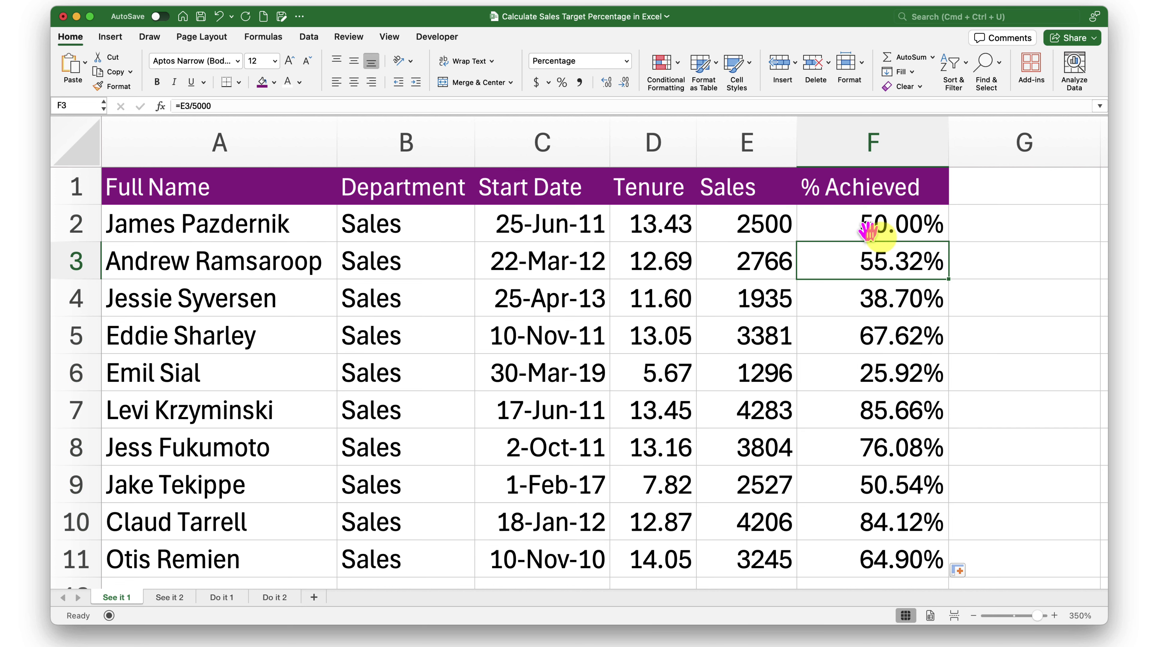
left_click(763, 224)
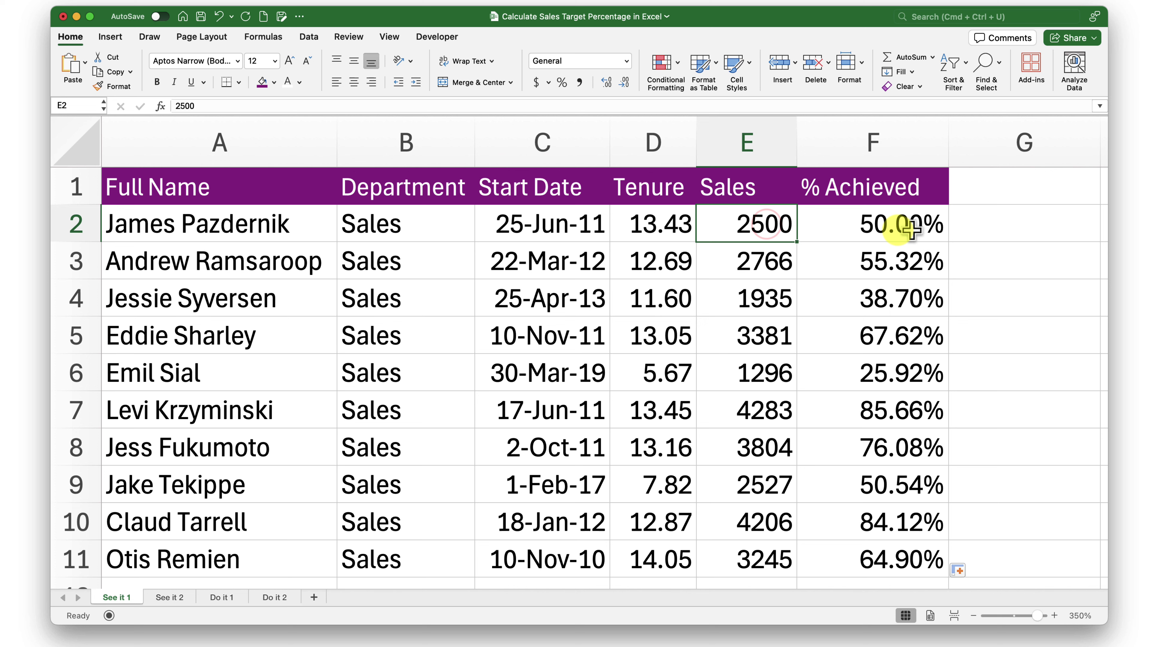
left_click(175, 603)
left_click(829, 224)
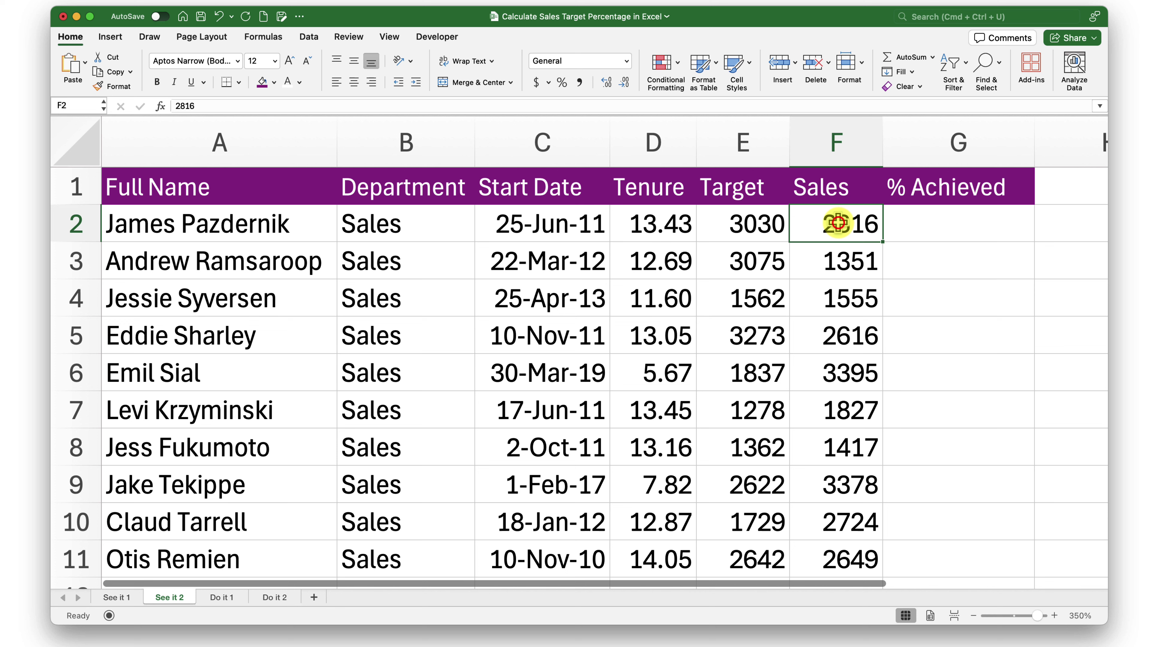
left_click(754, 220)
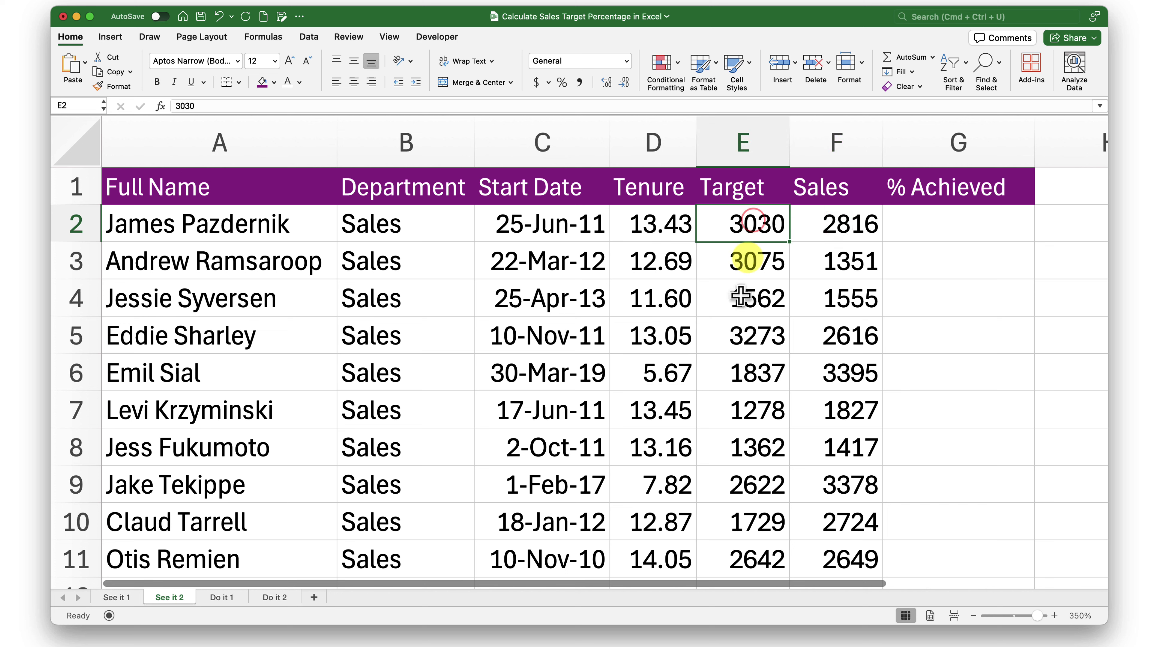
left_click_drag(745, 272, 736, 499)
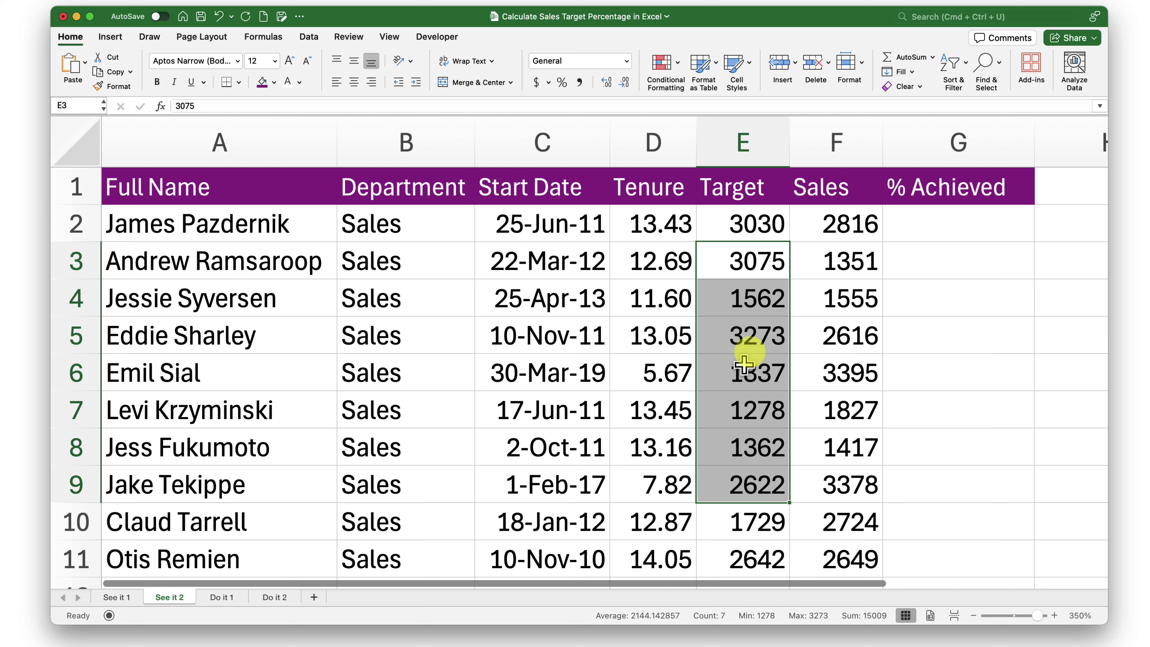
left_click_drag(301, 224, 740, 558)
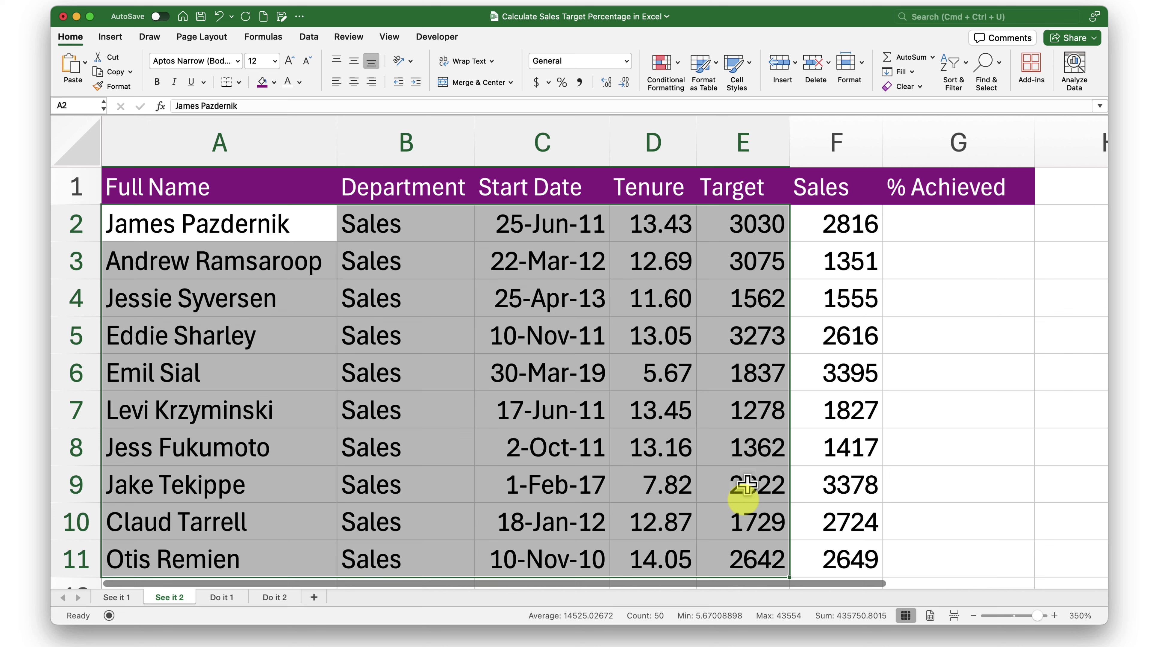
left_click(854, 223)
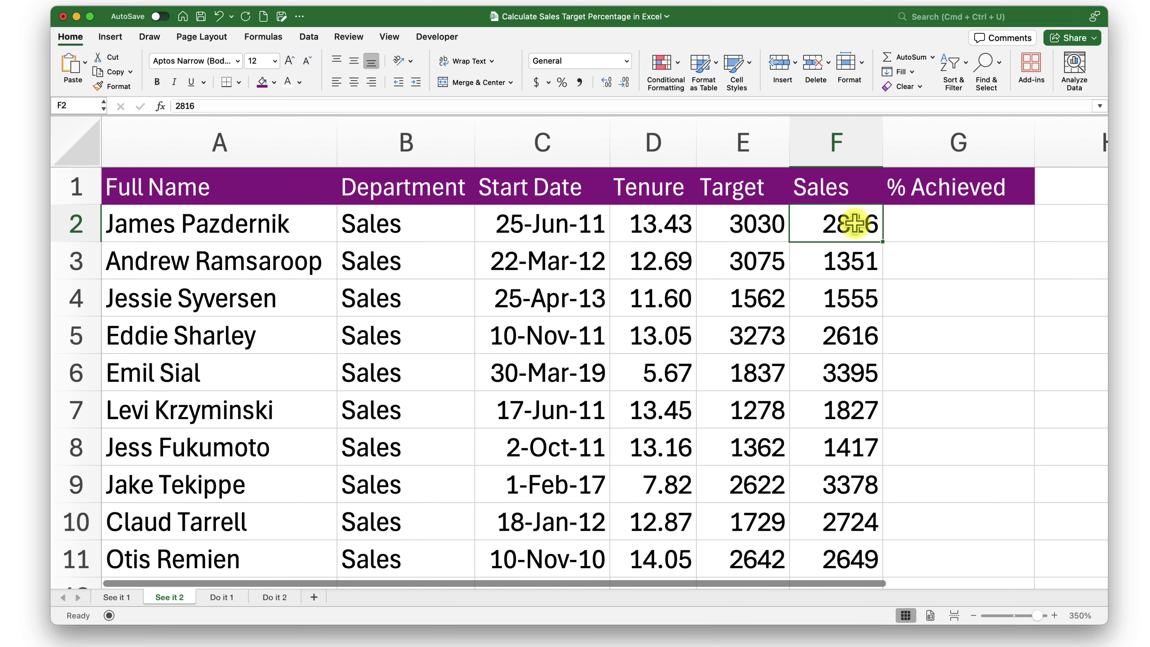
left_click(920, 223)
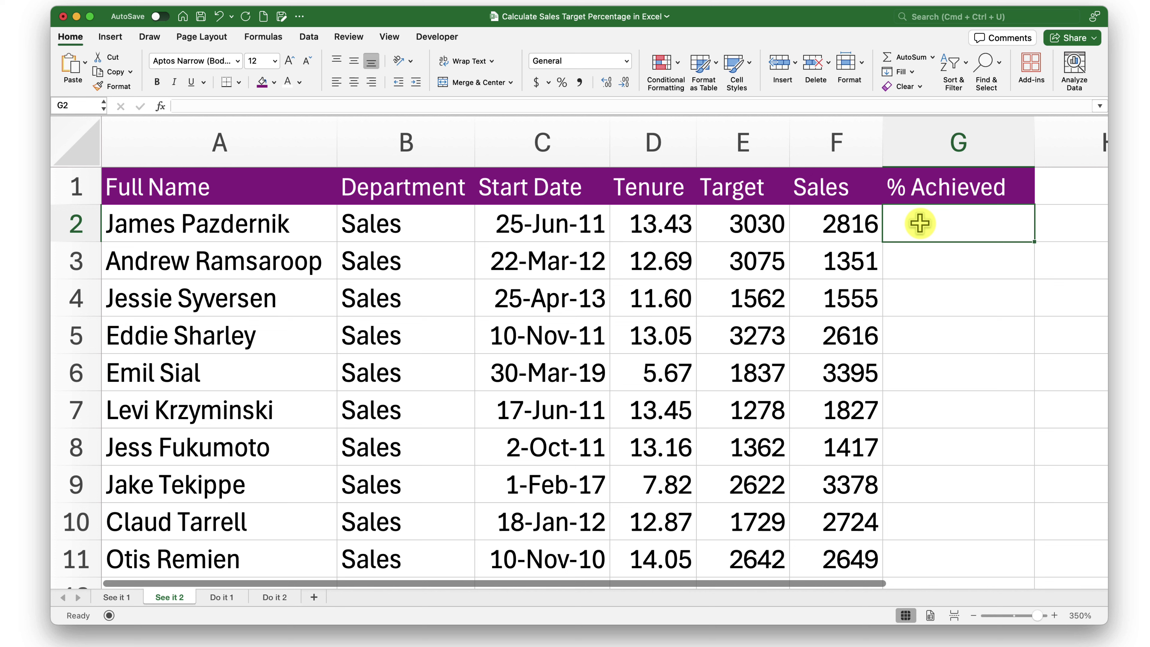
left_click(852, 223)
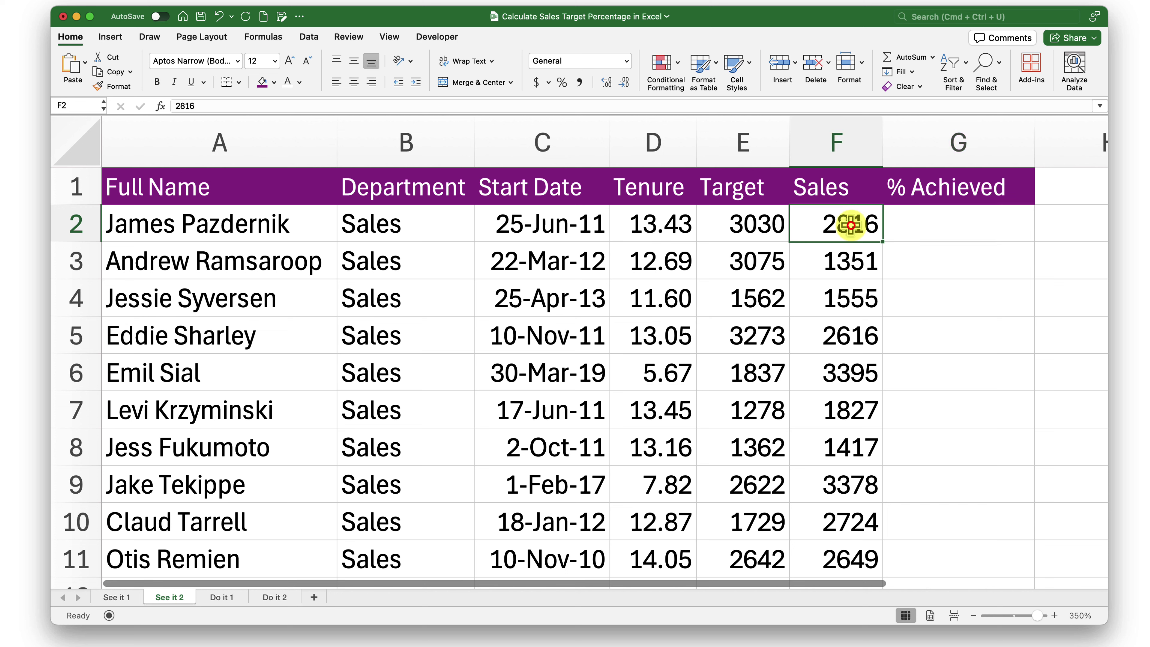
left_click(768, 227)
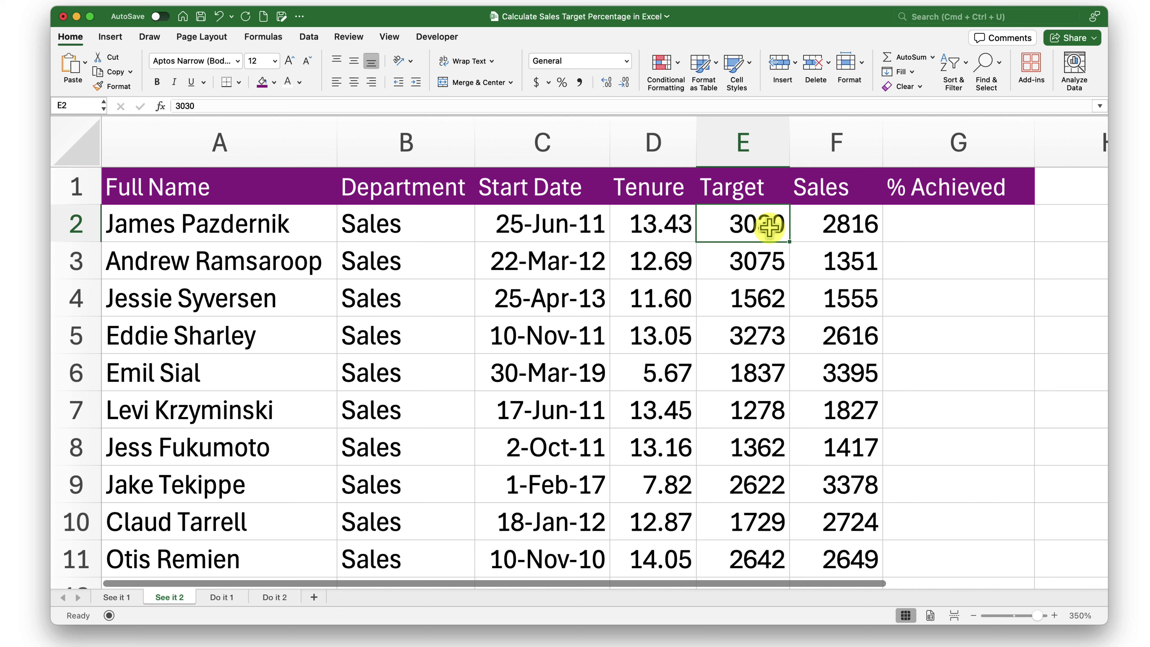
- Enter =PERCENTOF(F2, E2) in G2, returning 0.92937294 for the first row
left_click(962, 236)
type("=perce")
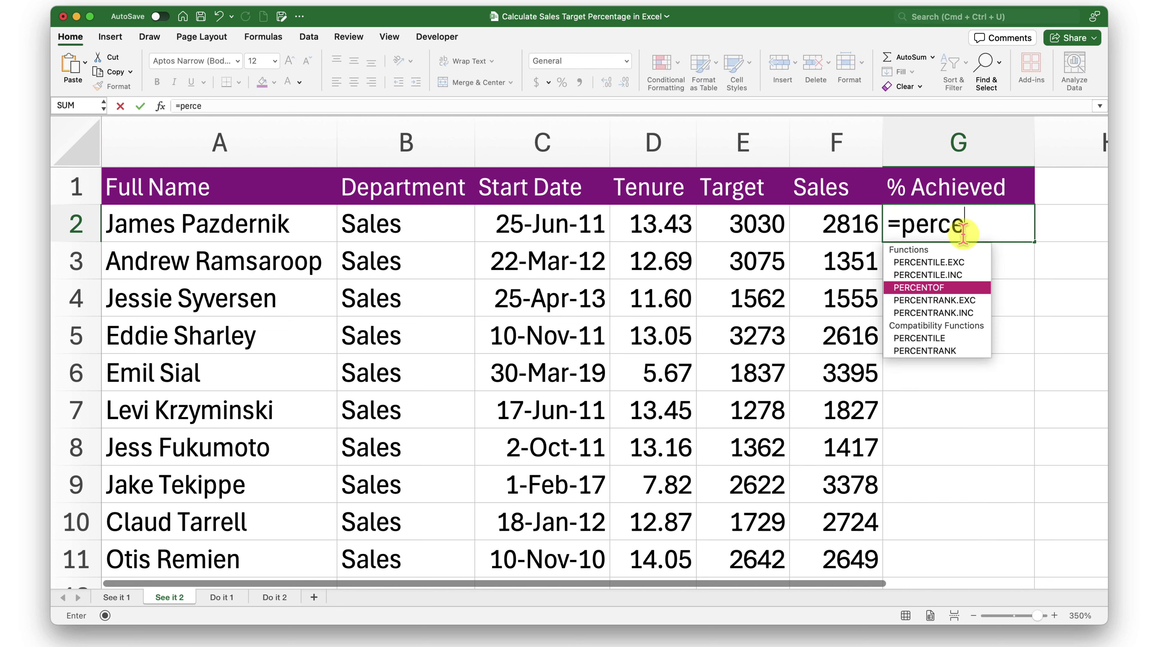
double_click(962, 288)
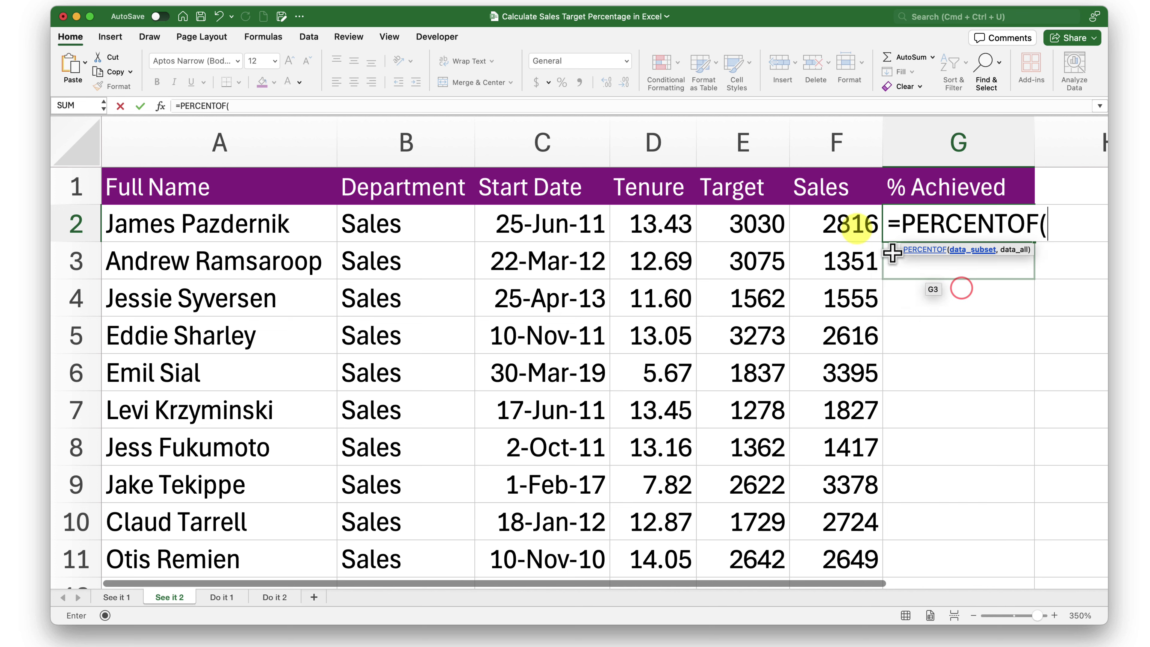
left_click(849, 224)
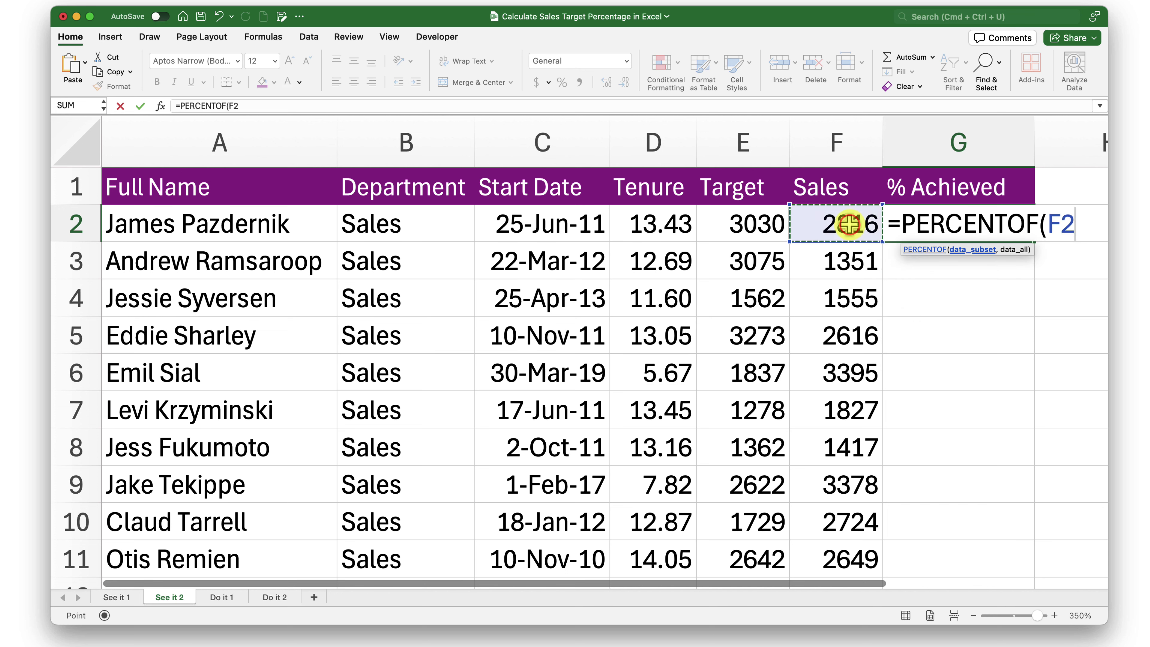
type(",")
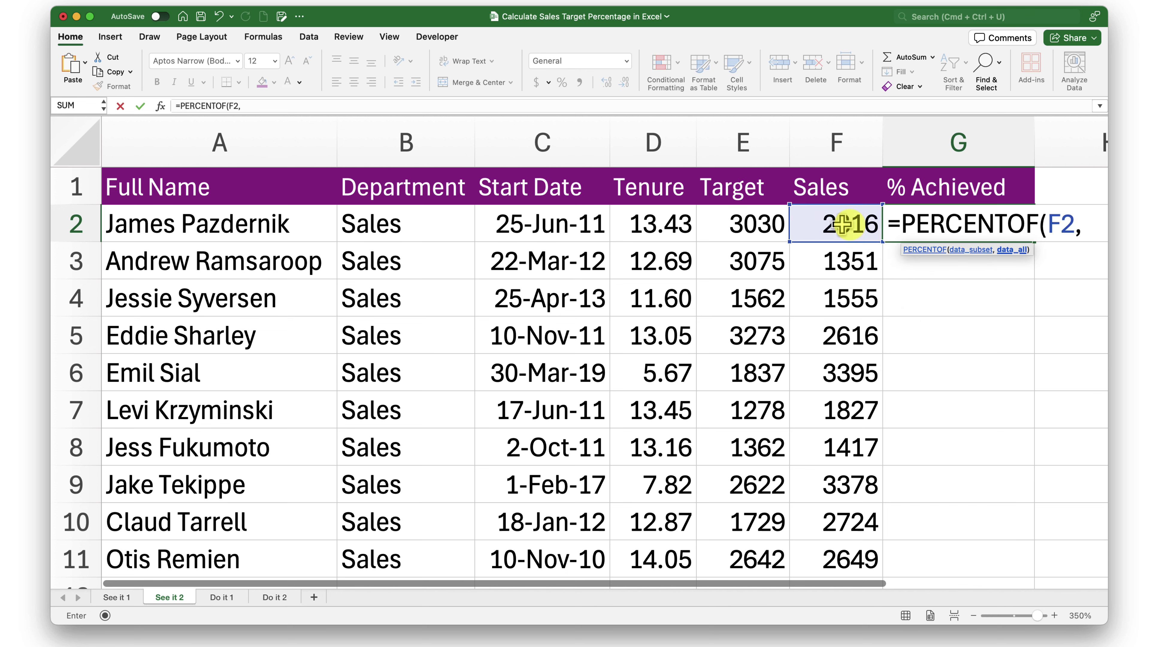
left_click(764, 224)
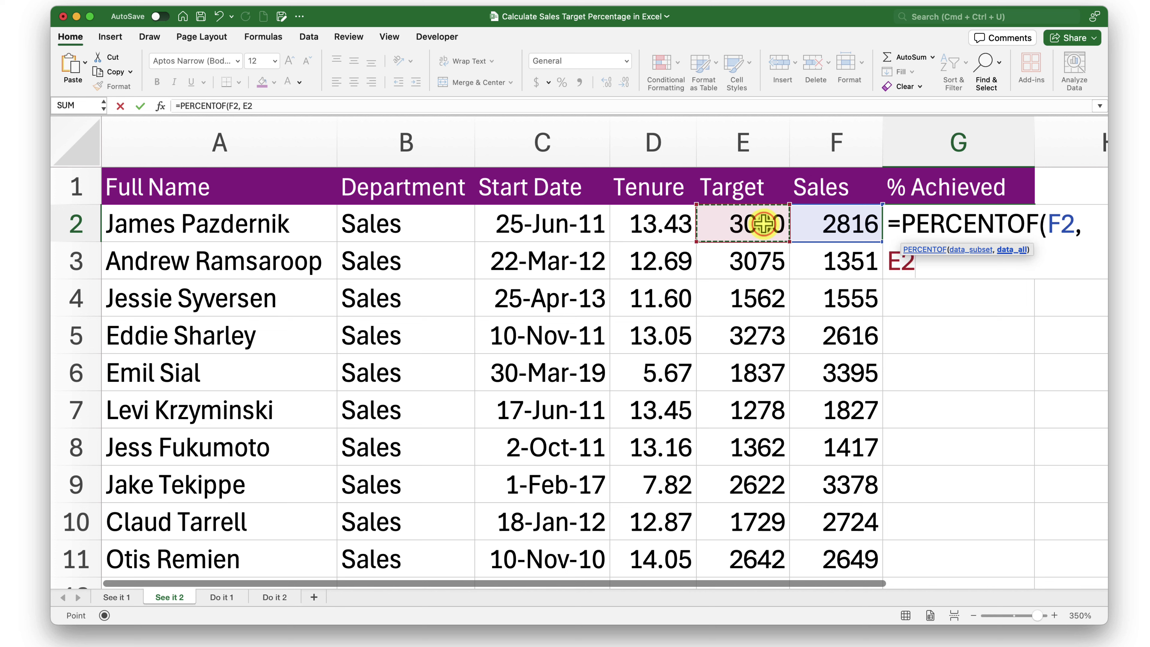
type(")")
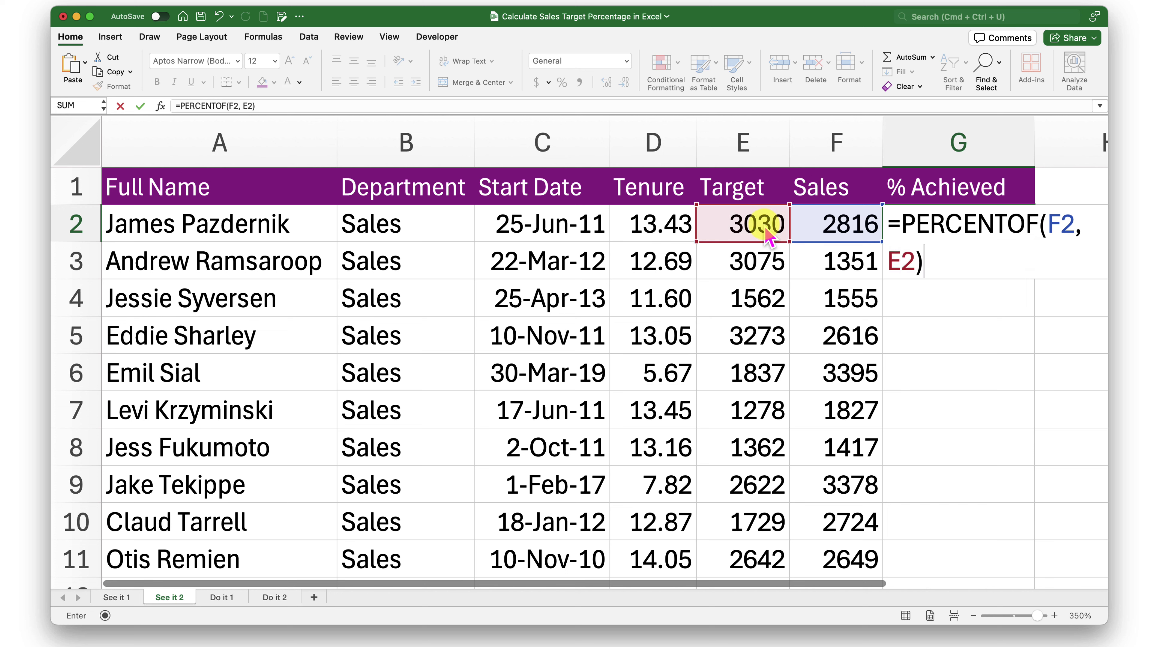
key("Return")
- Format G2 as a percentage with two decimal places
left_click(952, 223)
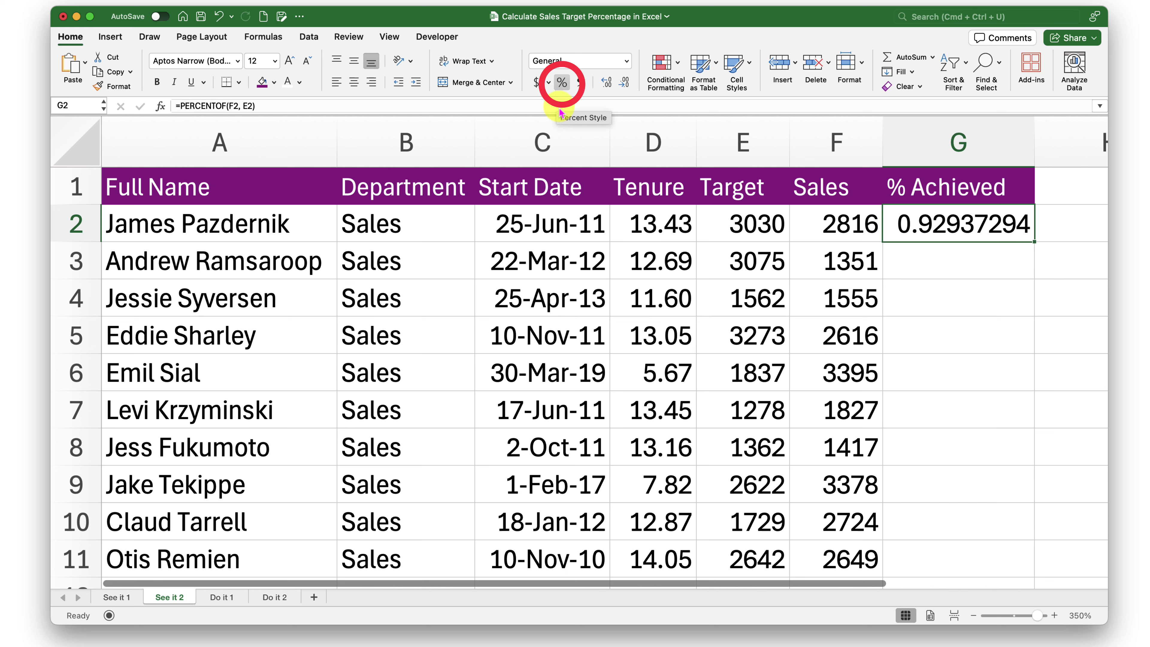
left_click(561, 83)
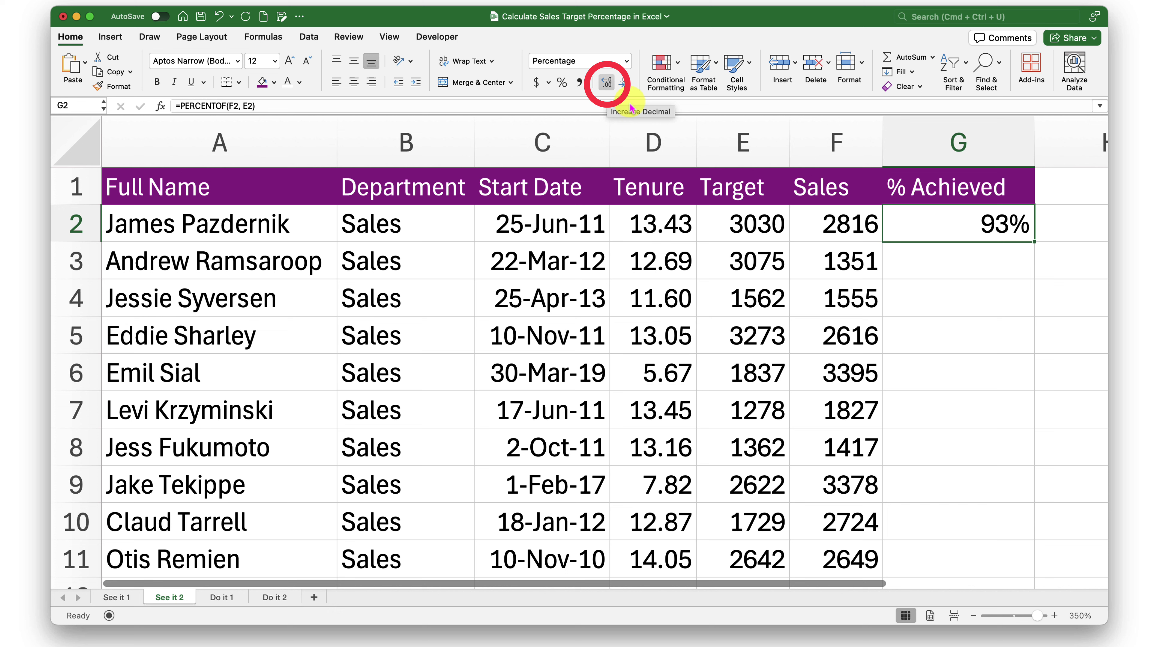
left_click(611, 88)
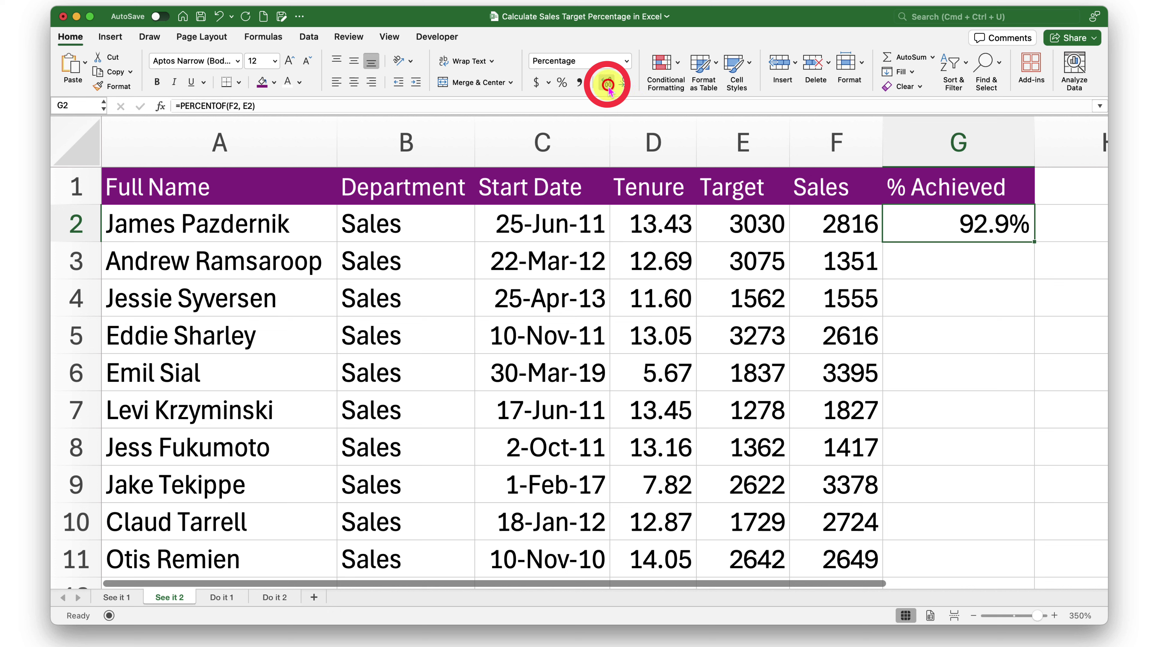
left_click(612, 90)
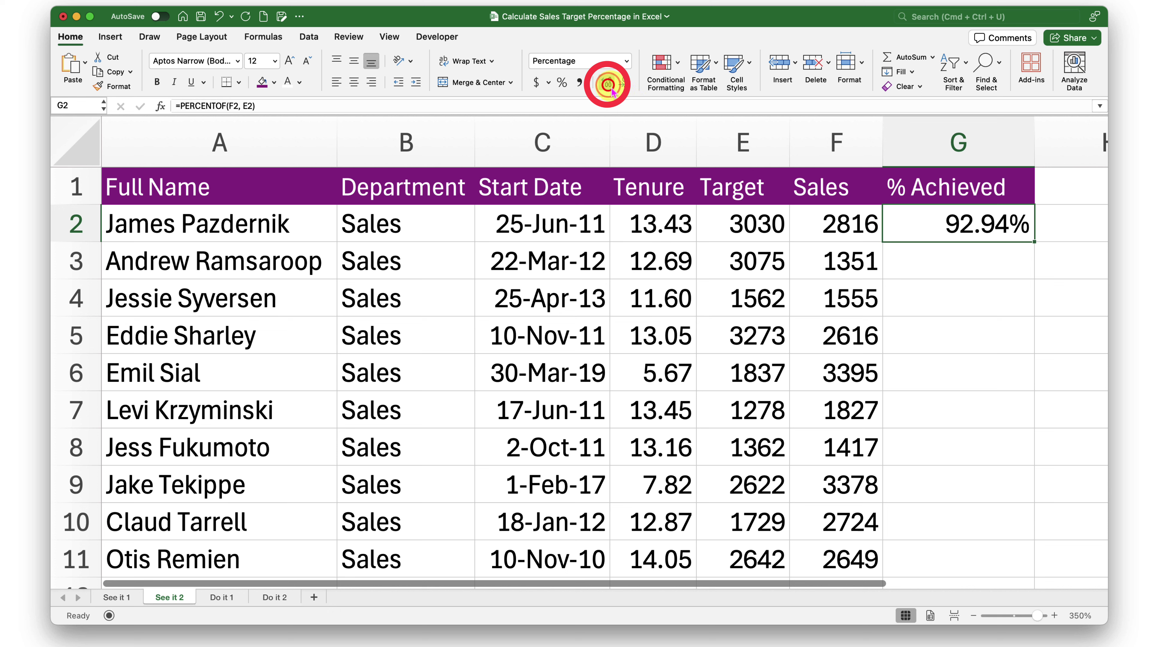
- Fill G2's PERCENTOF formula down to G11, giving 43.93% to 184.81%
left_click(1037, 245)
left_click(1002, 232)
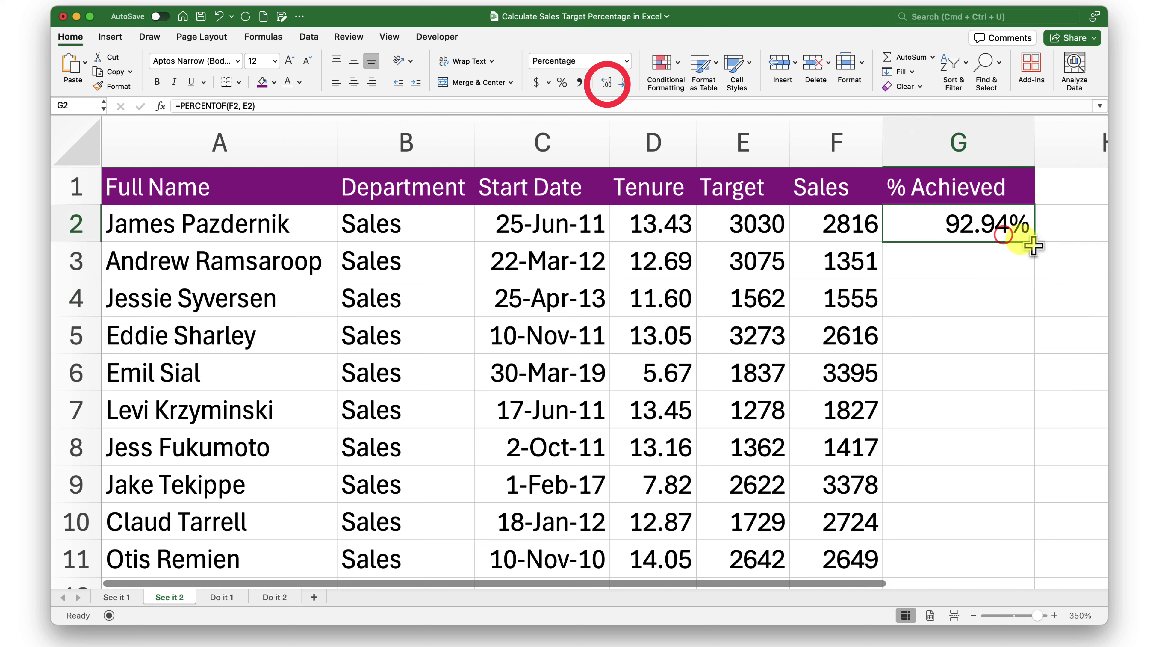
left_click_drag(1034, 243, 1017, 572)
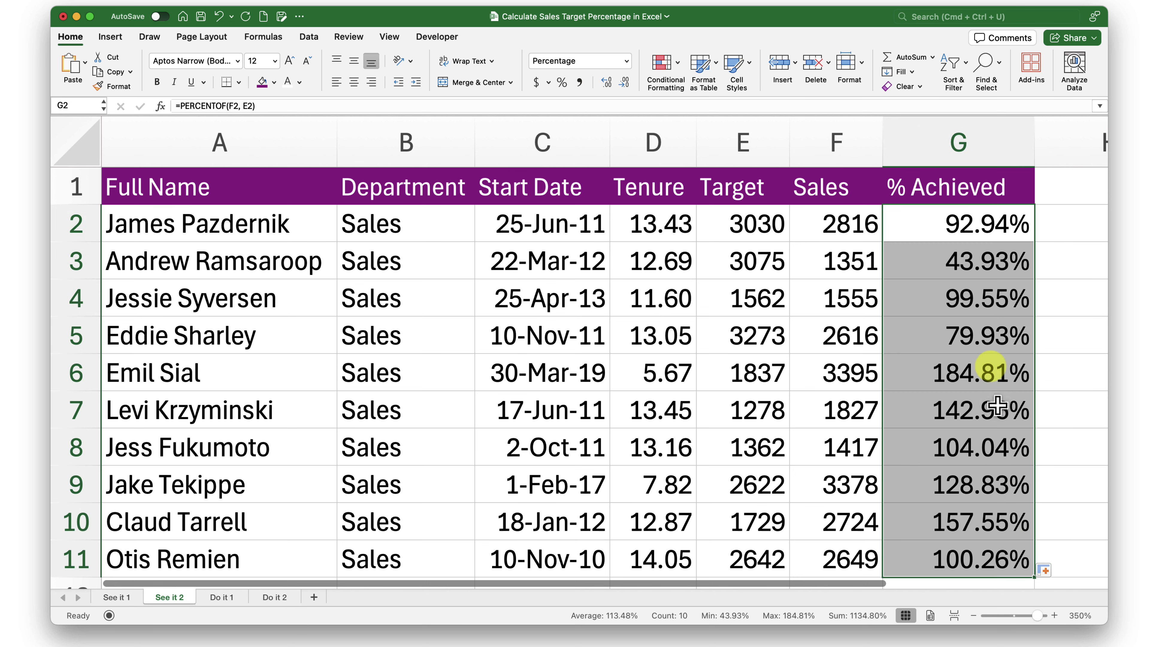
left_click(926, 348)
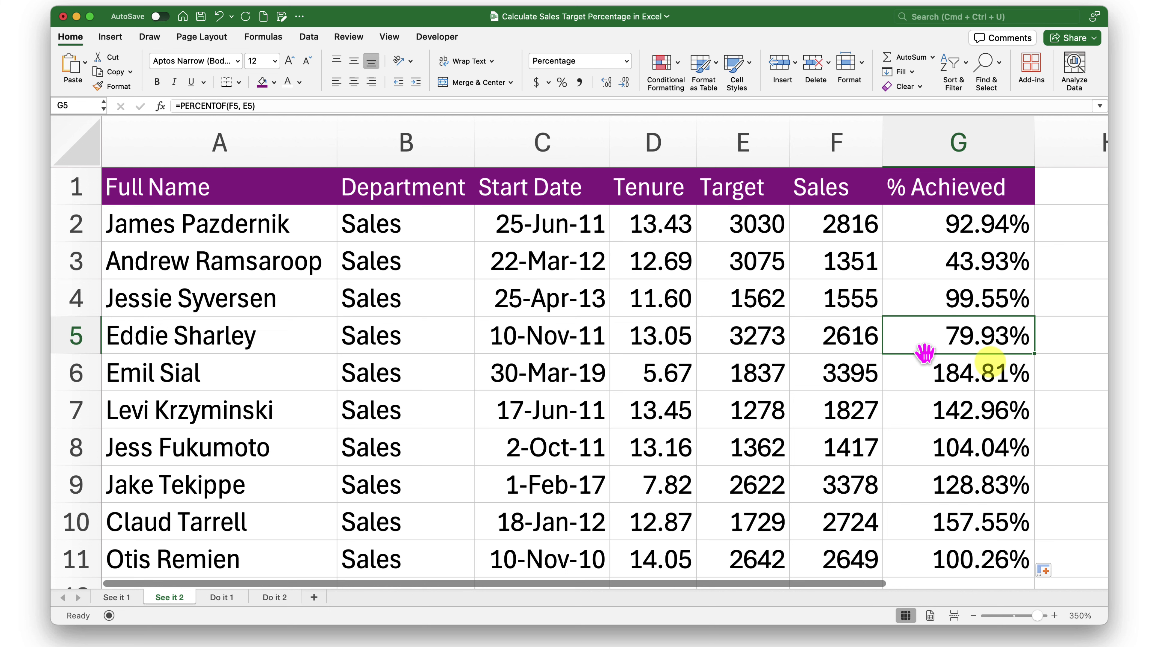
- Review the PERCENTOF result in See it 2's G2, then move to the Do it 1 sheet
left_click(116, 597)
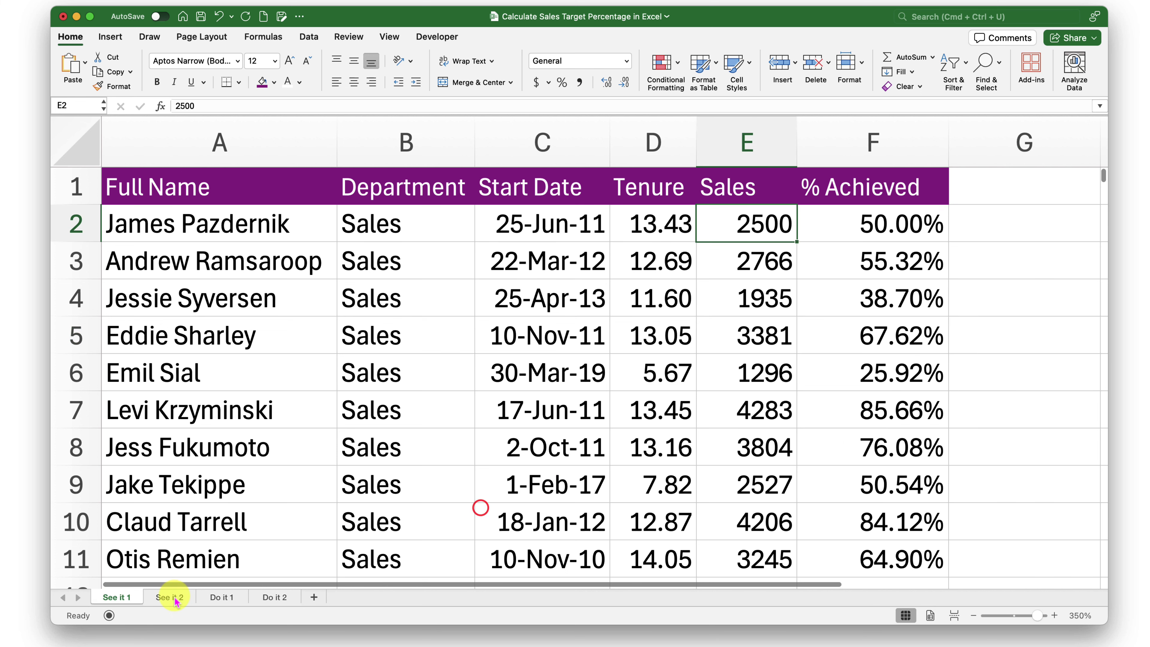
left_click(172, 597)
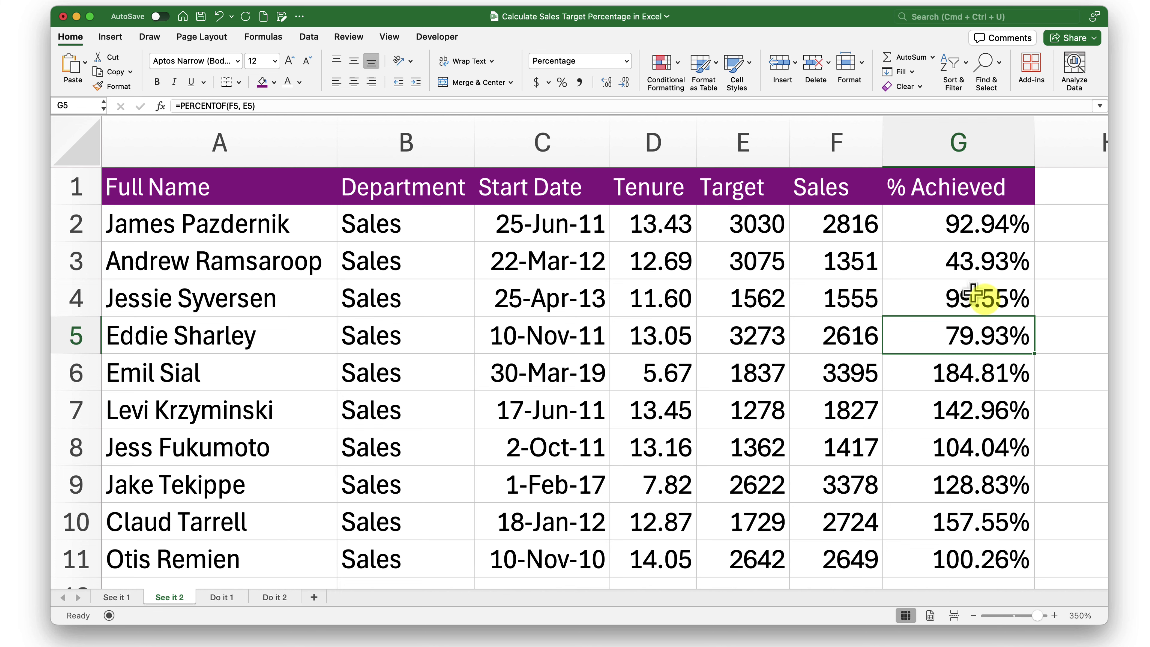
left_click(972, 234)
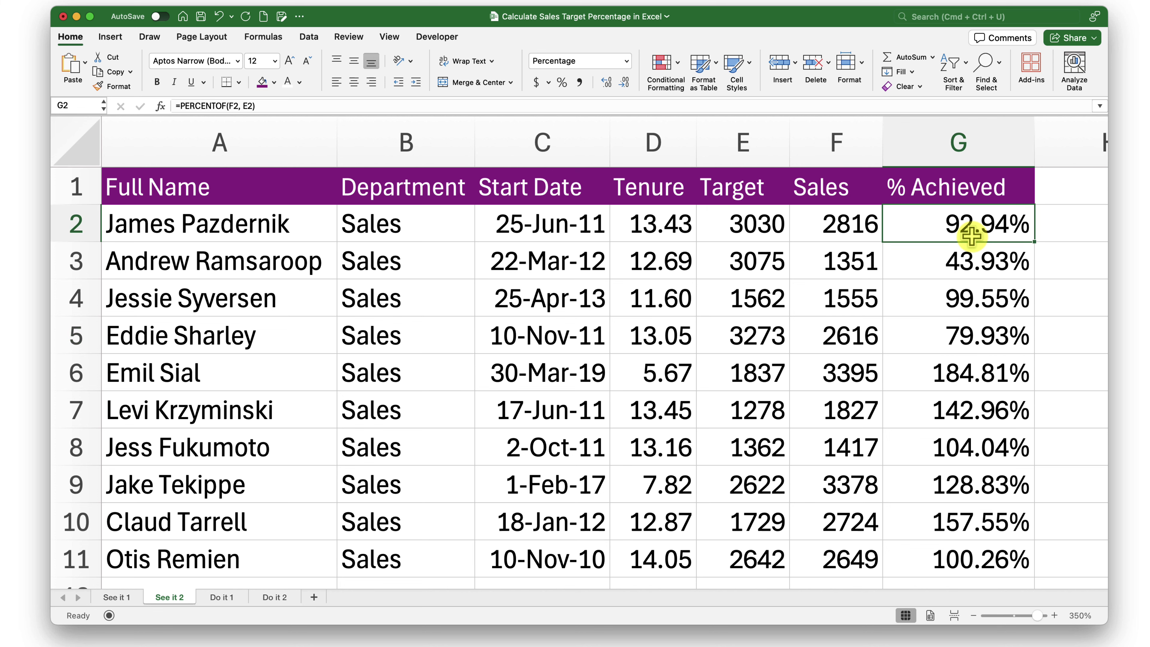
left_click(223, 598)
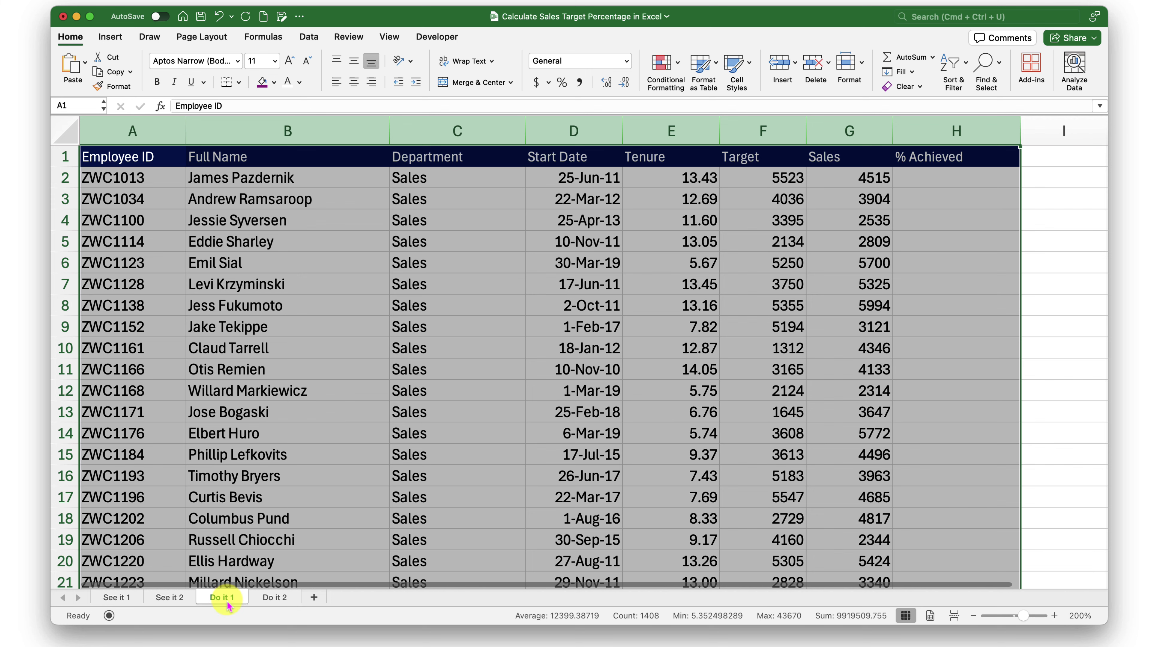
- Look at the Do it 2 sheet, then return to See it 1's percentages
left_click(267, 599)
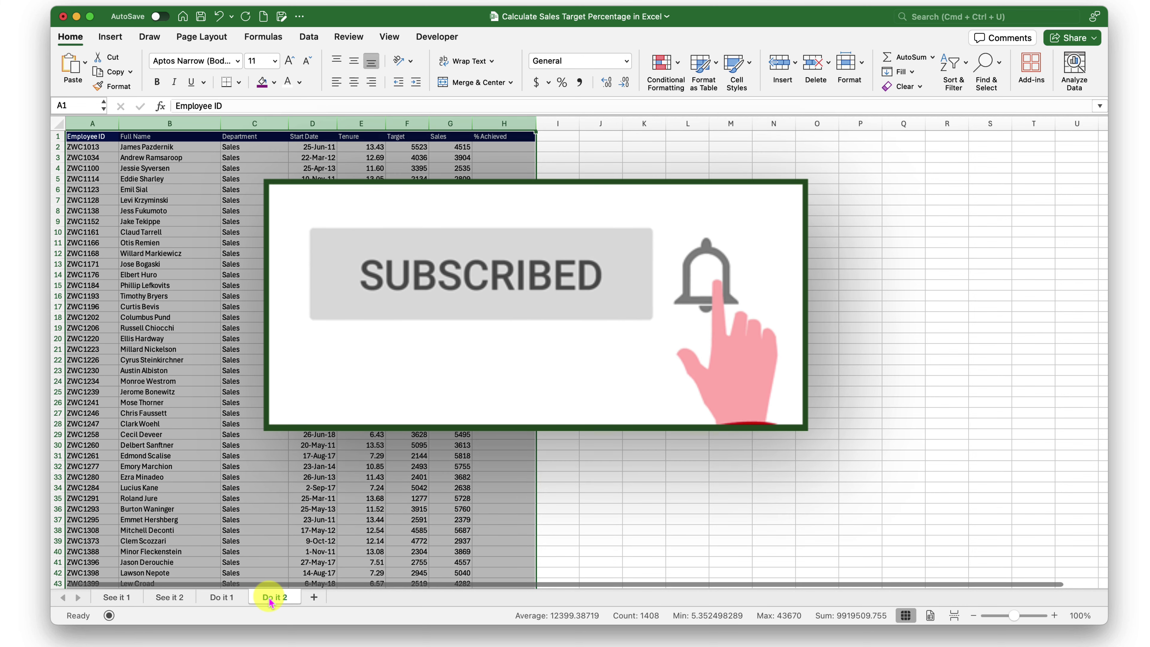
left_click(116, 599)
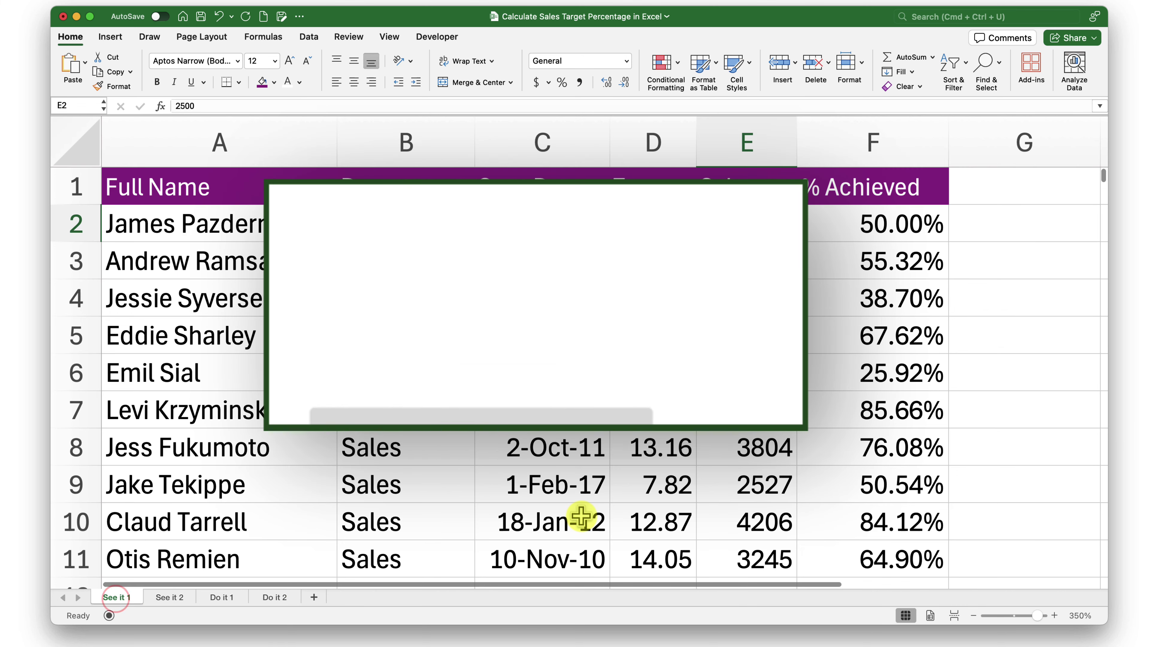